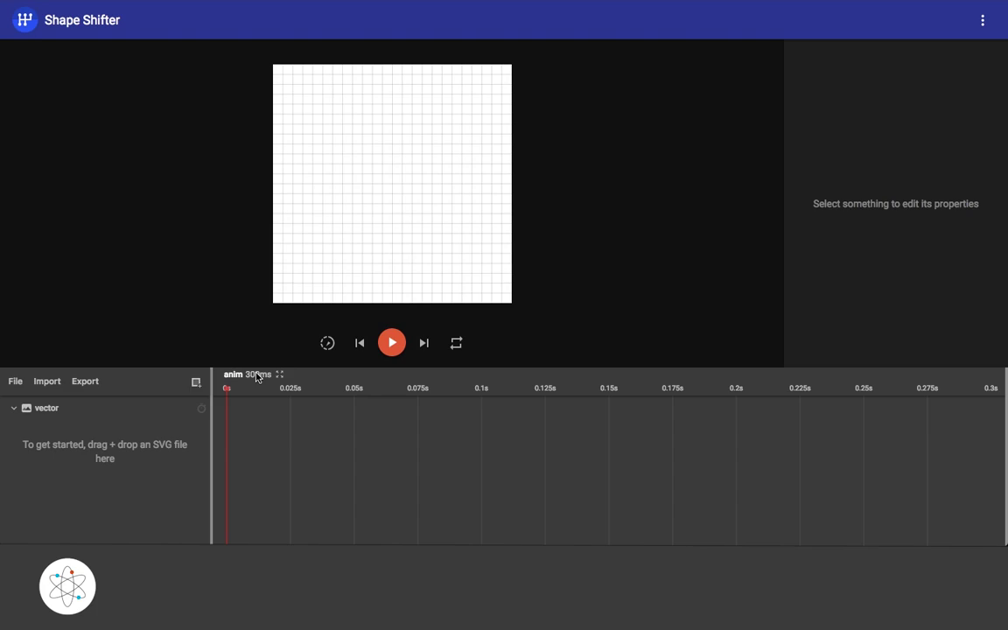
# Rename the animation to anim_settings and set its duration to 800 ms.
pyautogui.click(256, 375)
pyautogui.click(927, 102)
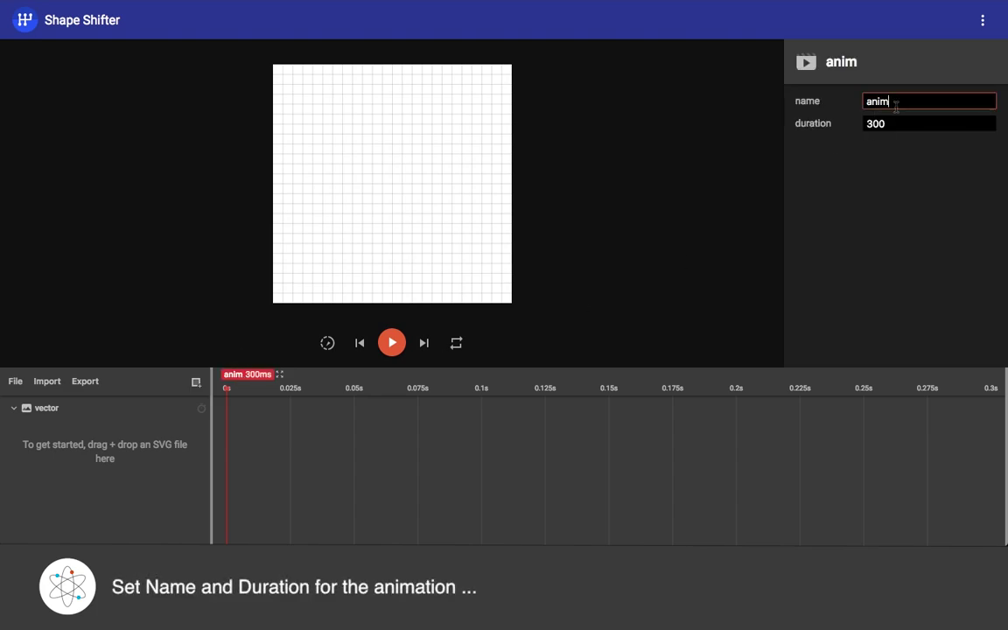
pyautogui.write('_settings')
pyautogui.press('Tab')
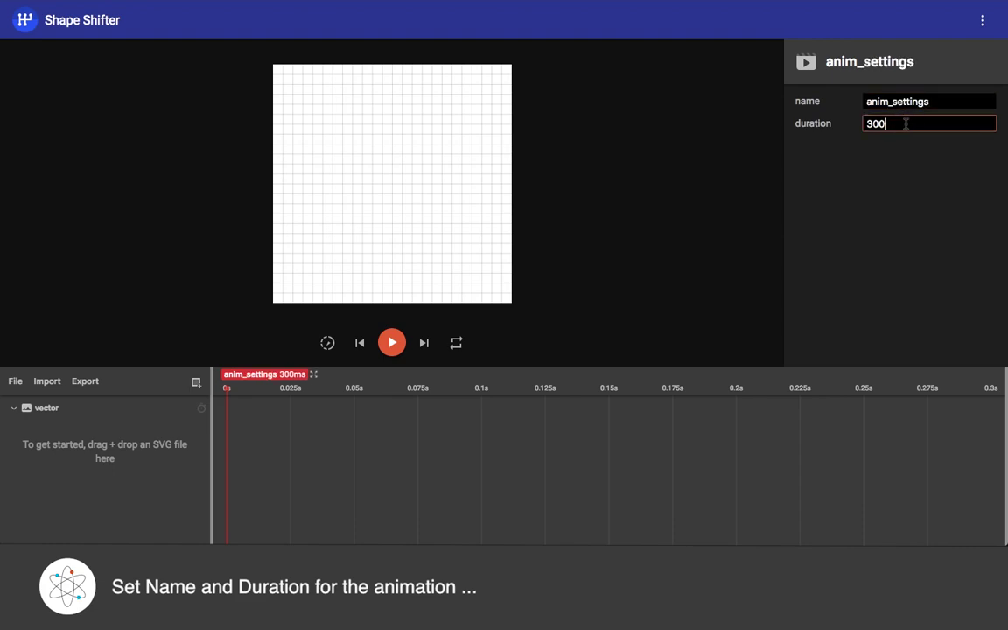
pyautogui.press('BackSpace')
pyautogui.write('800')
pyautogui.click(898, 161)
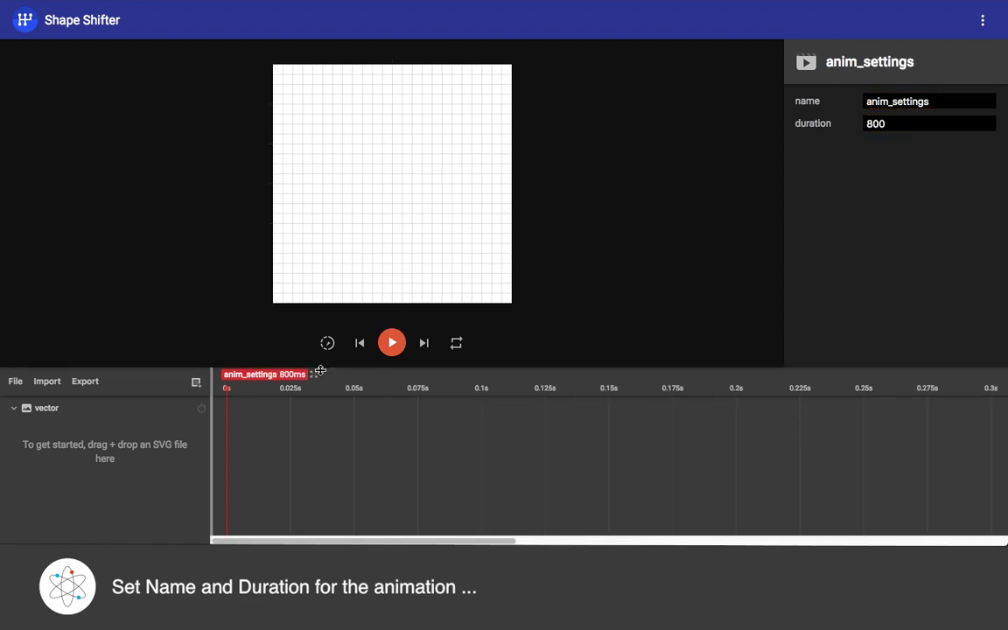
# Import ic_settings.svg as the gear icon.
pyautogui.click(47, 382)
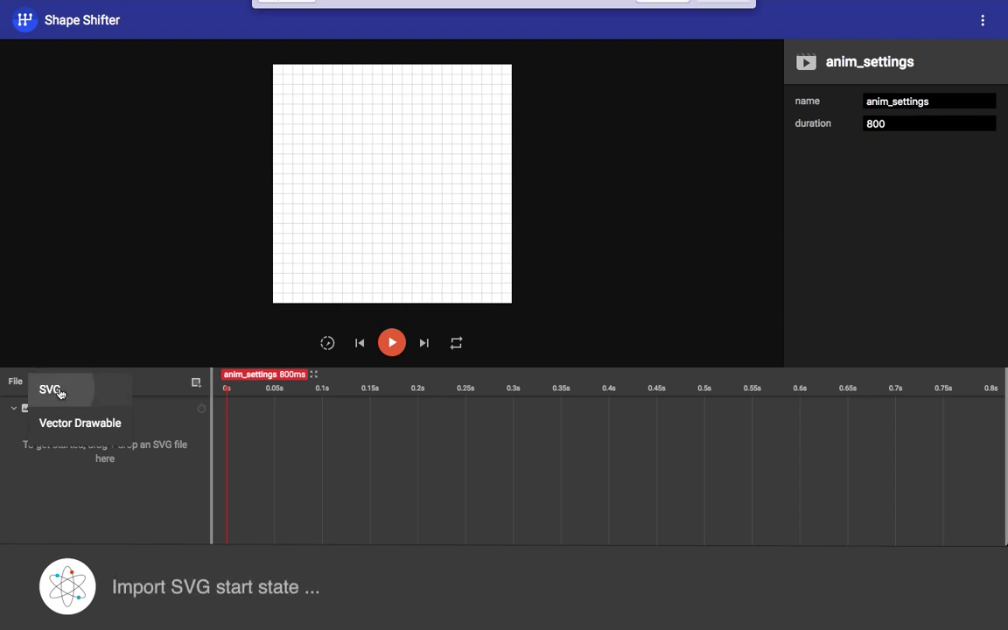
pyautogui.click(411, 34)
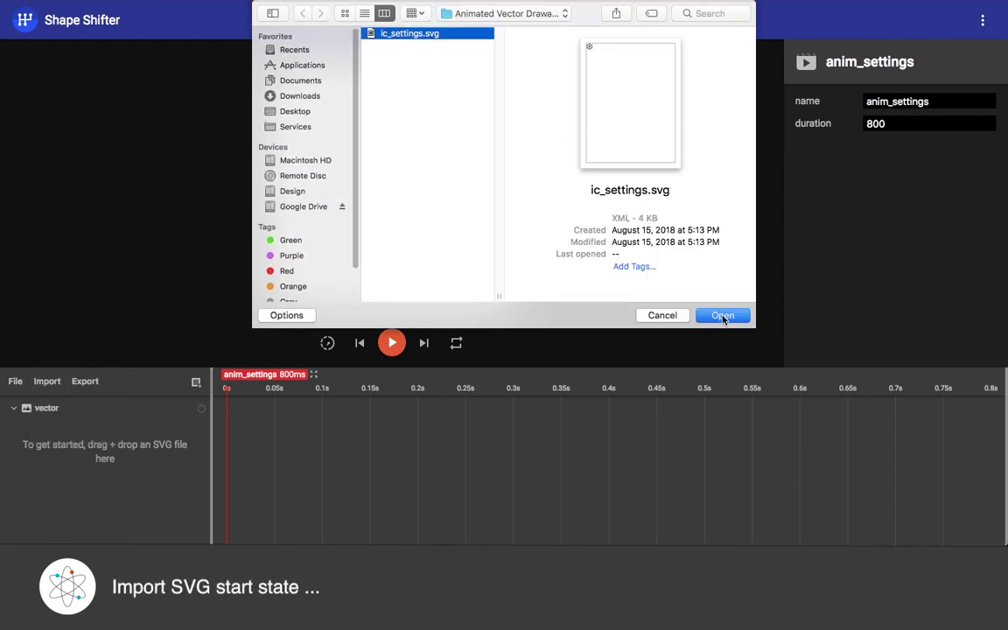
pyautogui.click(723, 317)
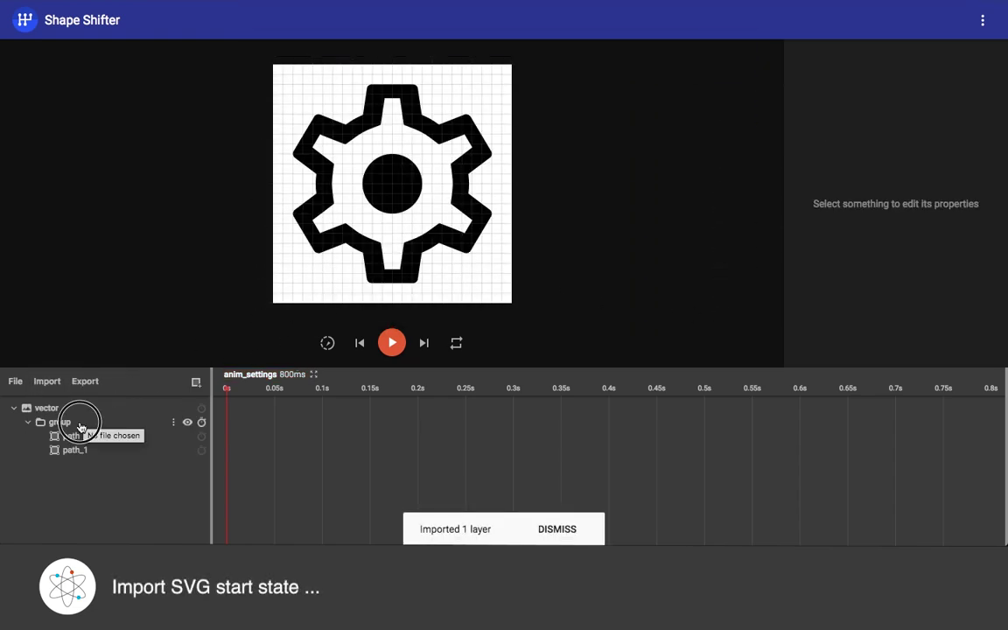
# Rename the imported group to settings.
pyautogui.click(80, 423)
pyautogui.doubleClick(927, 107)
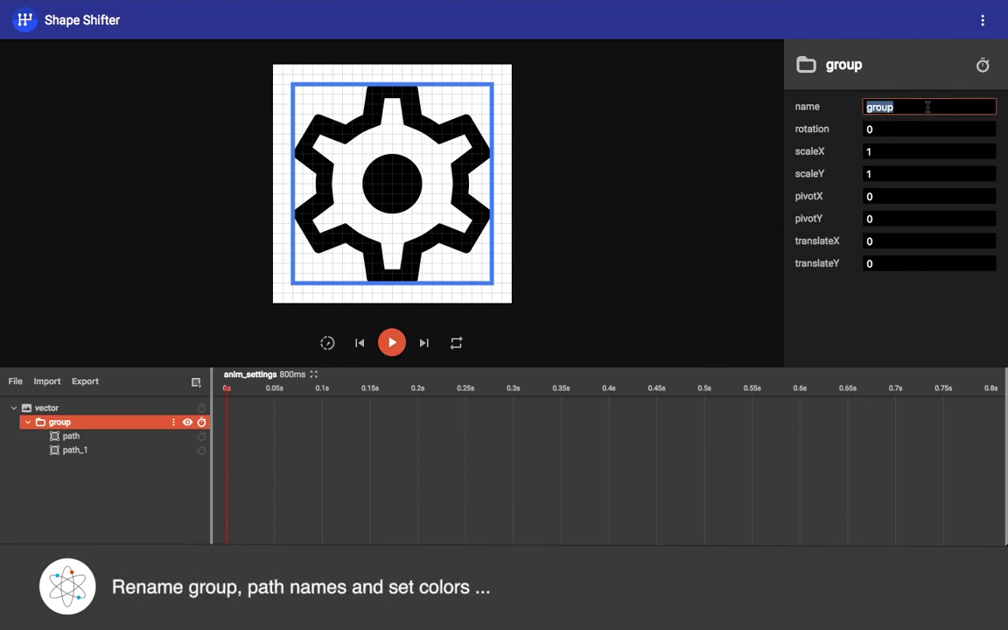
pyautogui.write('settings')
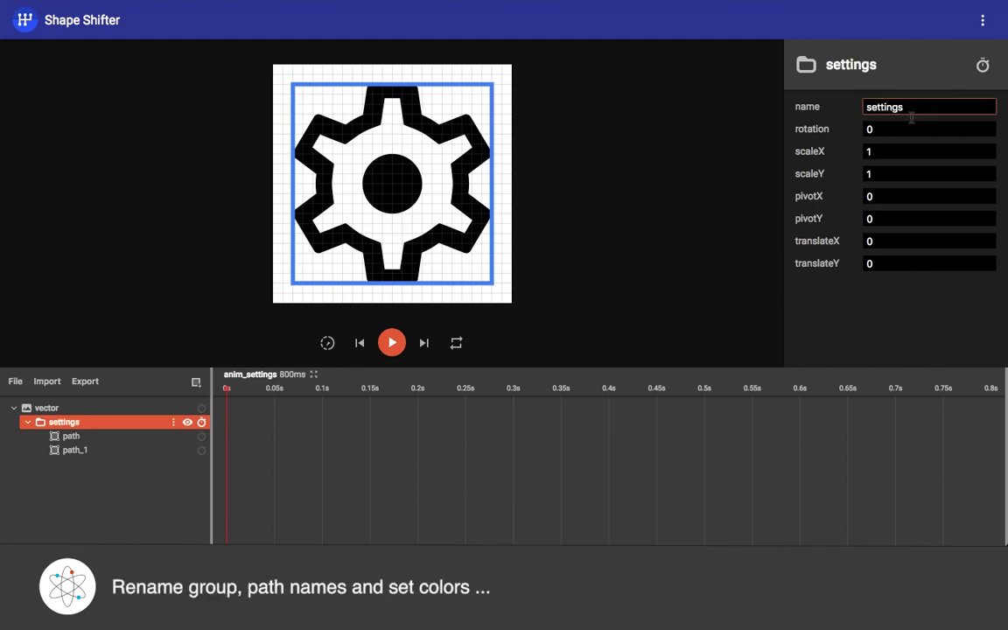
pyautogui.click(610, 205)
# Rename the outer path to gear and fill it #4a4a4a.
pyautogui.click(124, 440)
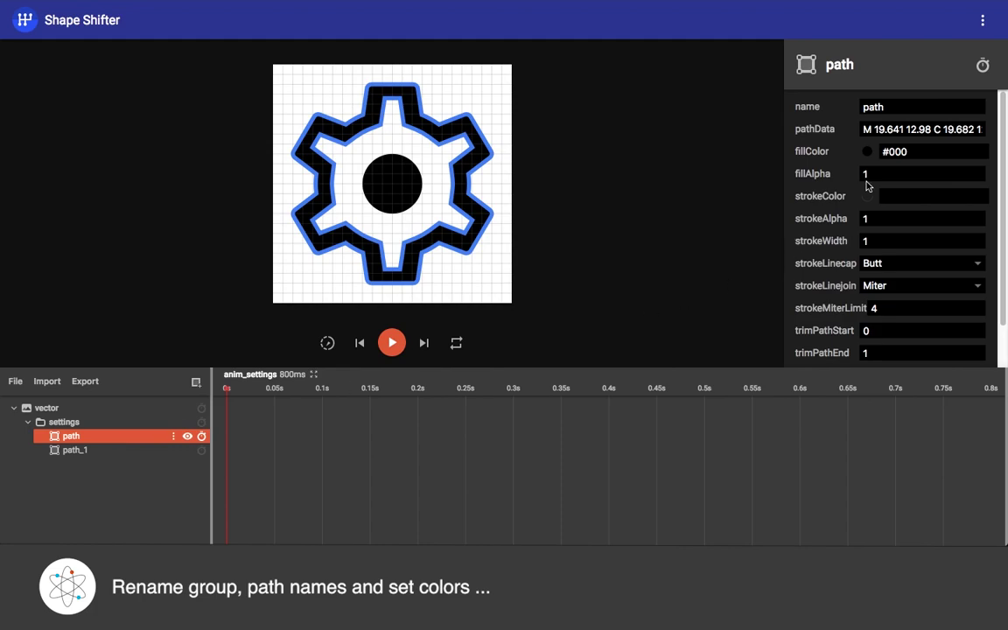
pyautogui.doubleClick(873, 106)
pyautogui.write('ge')
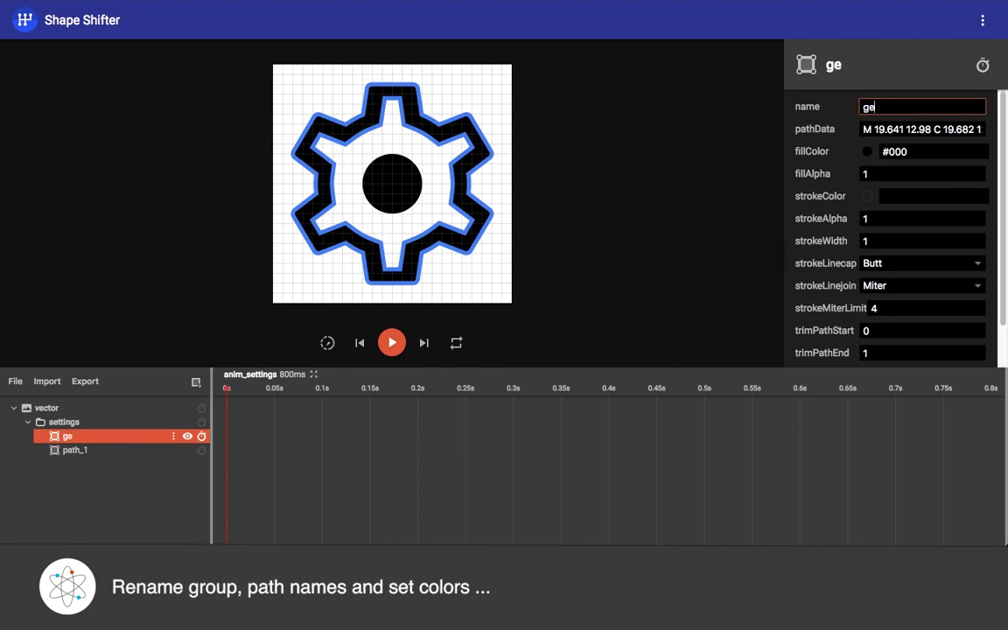
pyautogui.write('ar')
pyautogui.click(933, 152)
pyautogui.press('BackSpace')
pyautogui.press('BackSpace')
pyautogui.press('BackSpace')
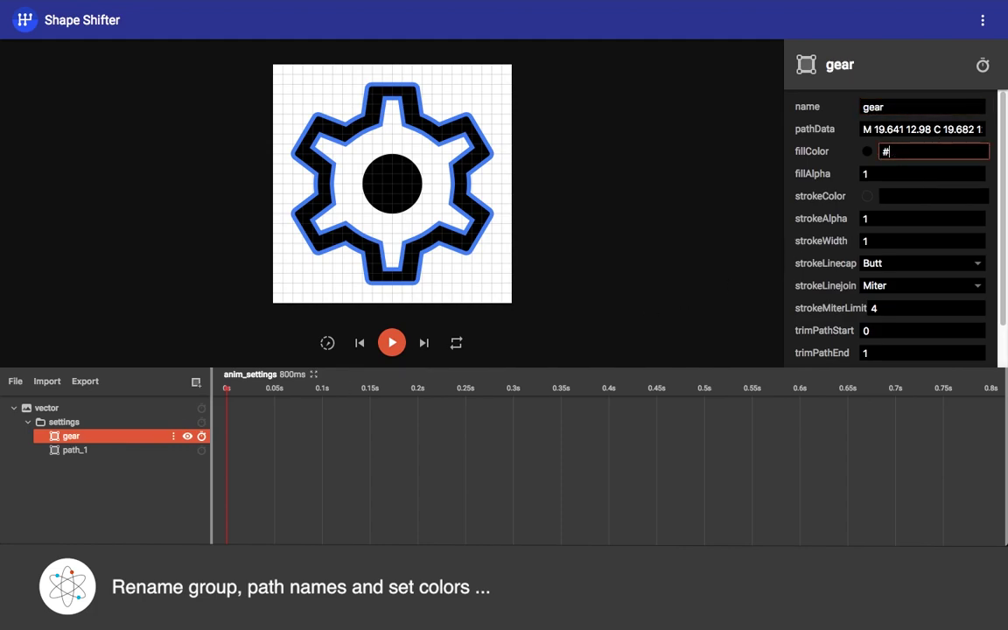
pyautogui.write('4a4a4a')
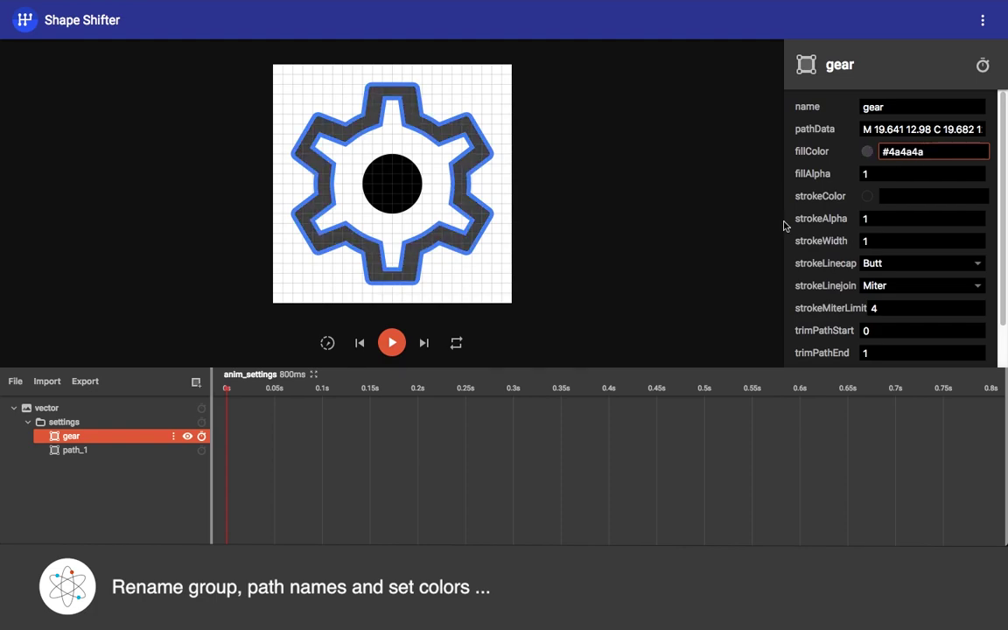
pyautogui.click(672, 223)
# Rename path_1 to circle and fill it #4a4a4a.
pyautogui.click(131, 450)
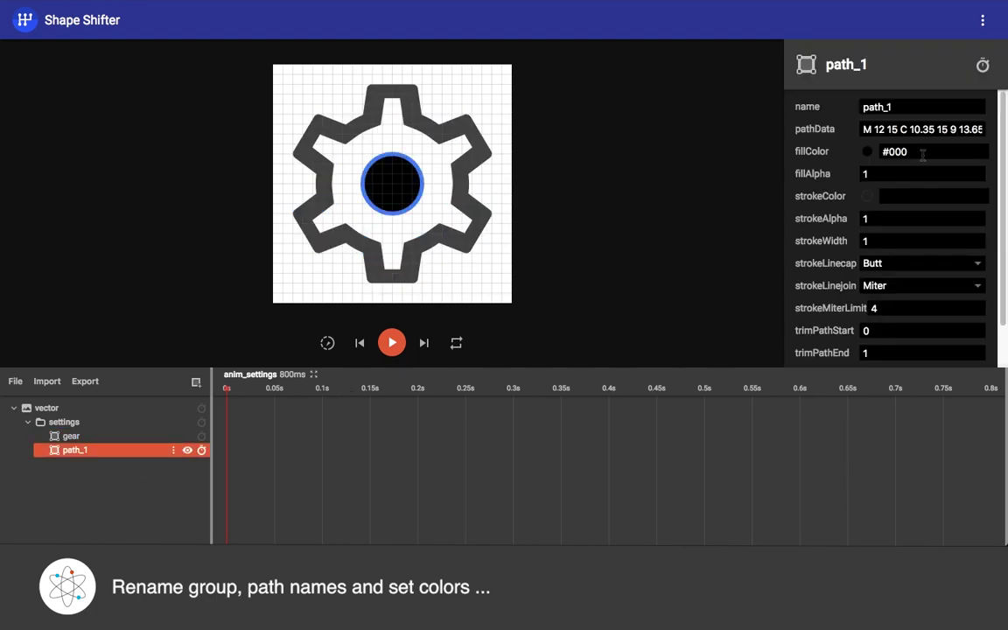
pyautogui.click(893, 106)
pyautogui.press('BackSpace')
pyautogui.press('BackSpace')
pyautogui.press('BackSpace')
pyautogui.press('BackSpace')
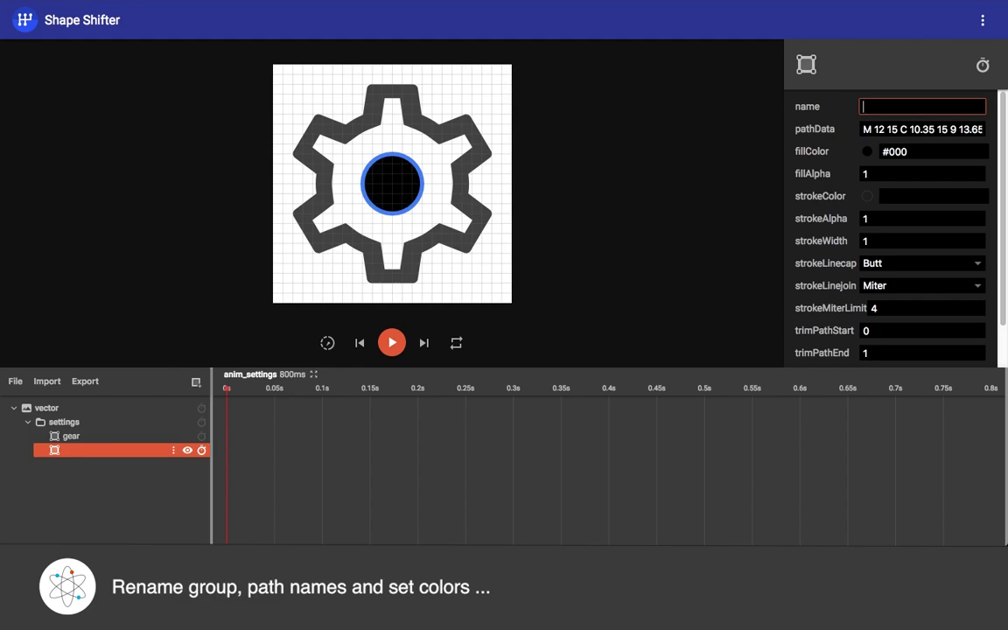
pyautogui.write('circle')
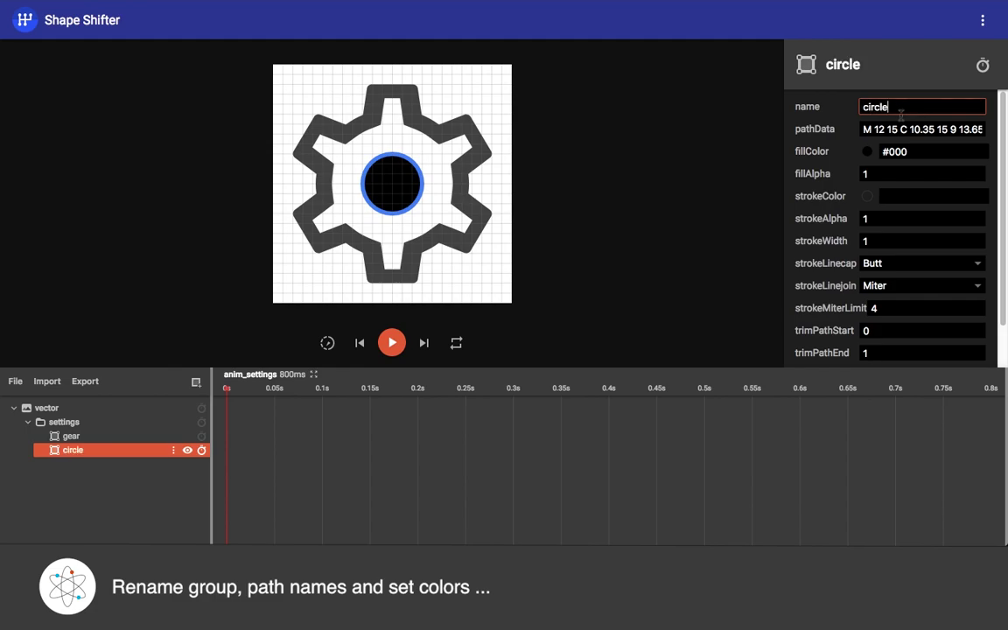
pyautogui.click(919, 146)
pyautogui.press('BackSpace')
pyautogui.press('BackSpace')
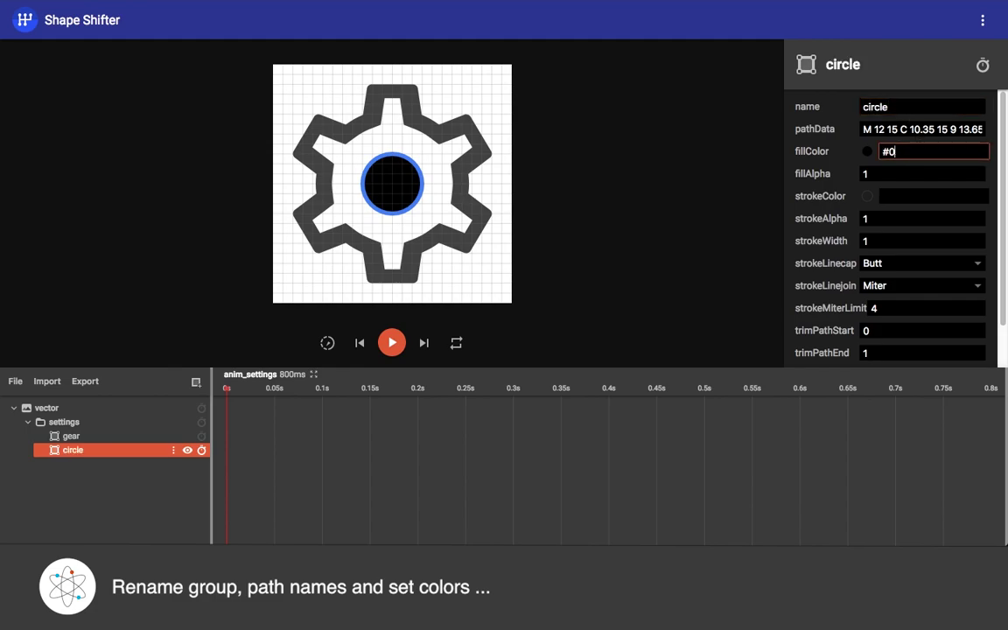
pyautogui.write('4a4a4a')
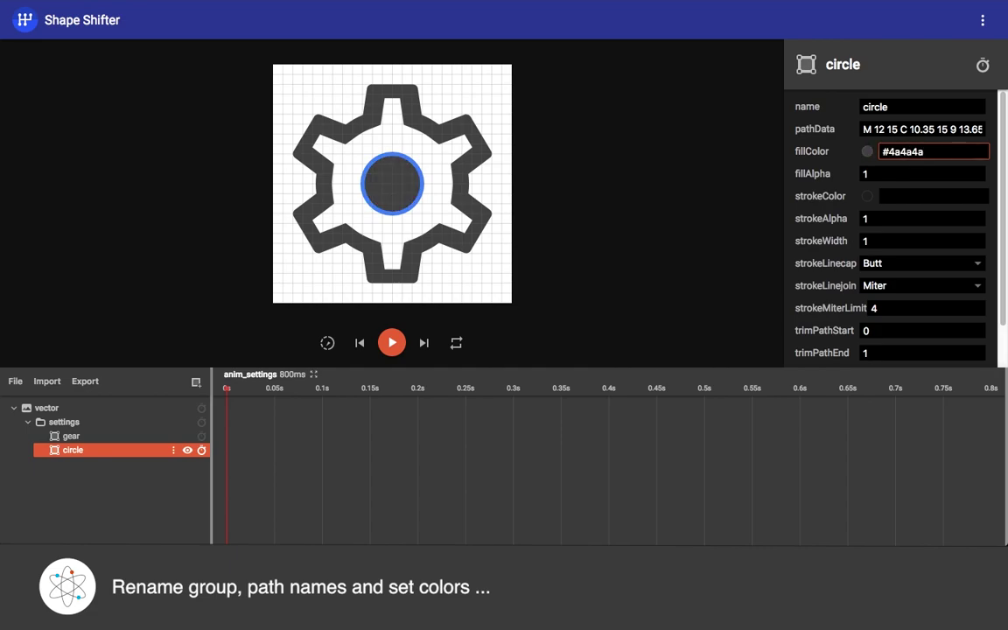
pyautogui.click(623, 231)
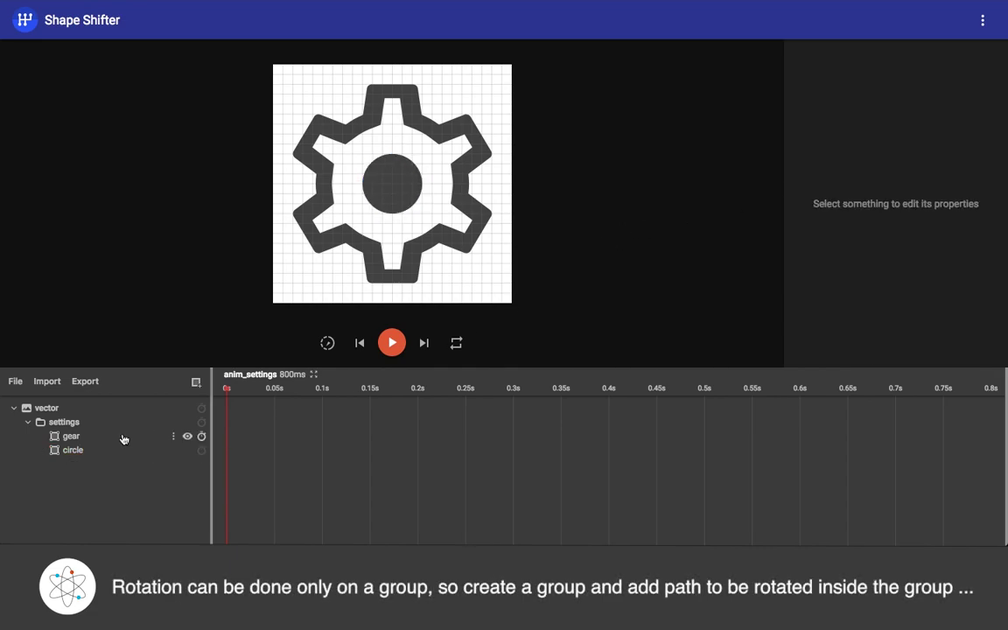
# Add a new group named animate and move the gear path into it.
pyautogui.click(195, 389)
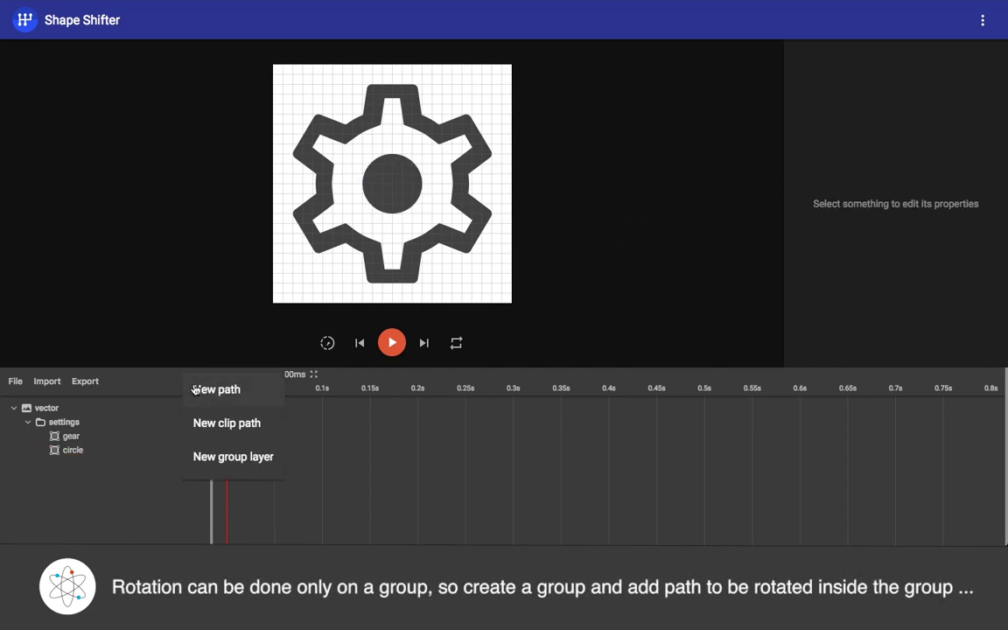
pyautogui.click(193, 457)
pyautogui.click(62, 465)
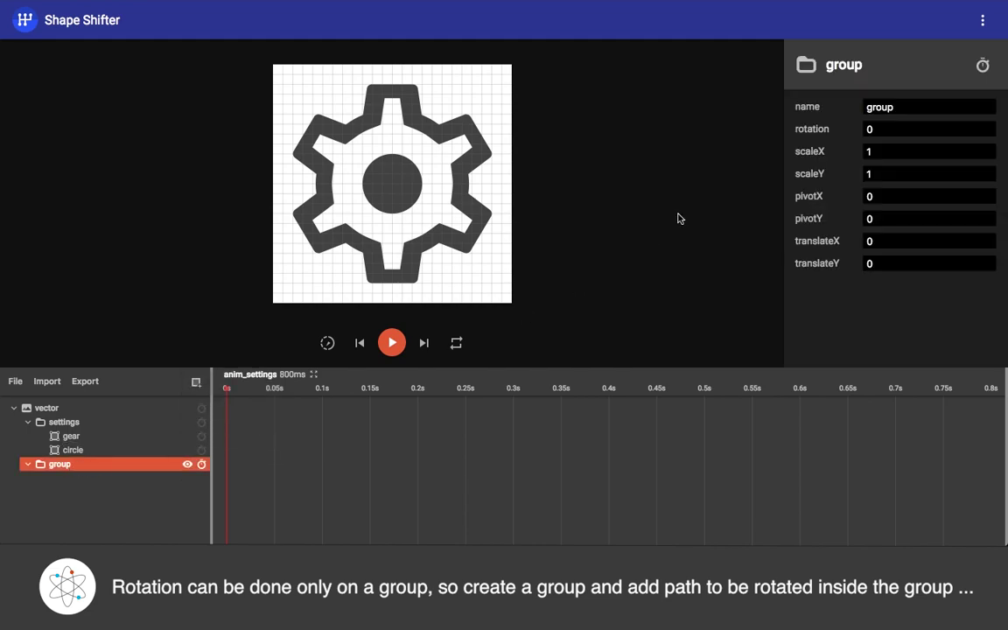
pyautogui.doubleClick(886, 106)
pyautogui.write('ani')
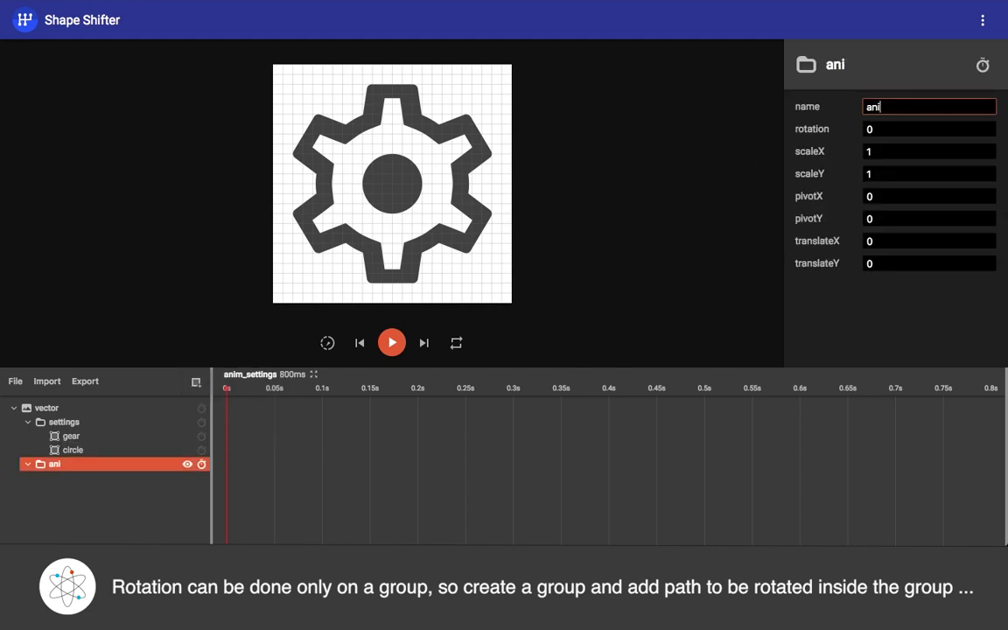
pyautogui.write('mate')
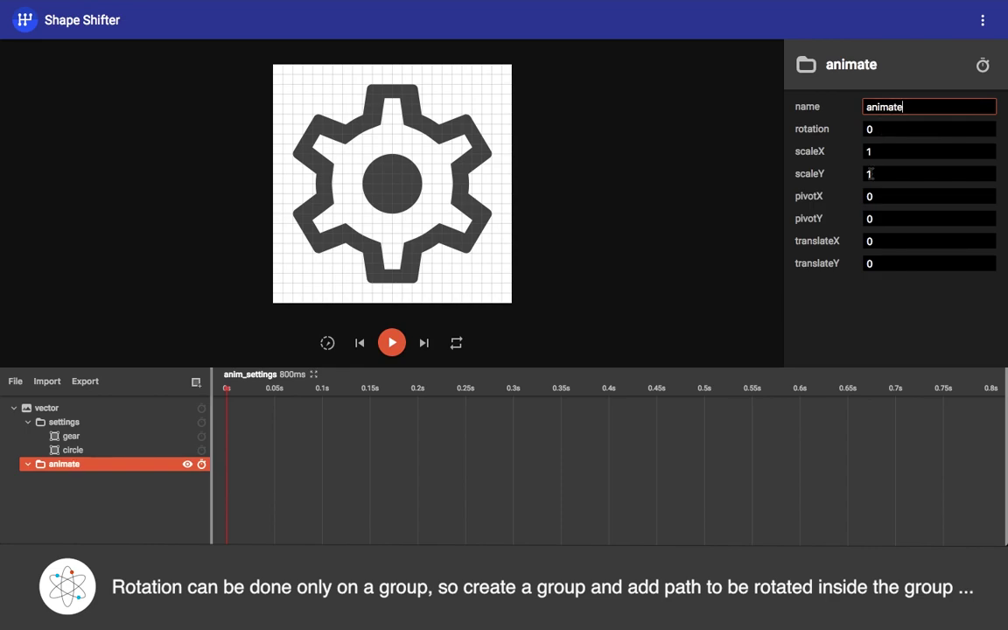
pyautogui.click(838, 274)
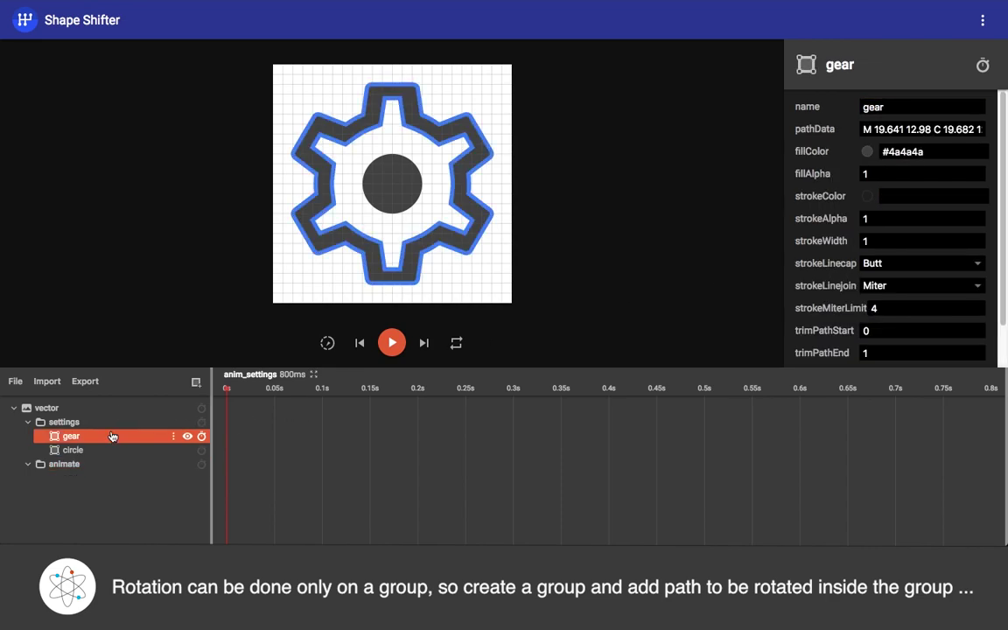
pyautogui.moveTo(72, 436)
pyautogui.mouseDown()
pyautogui.moveTo(99, 469)
pyautogui.moveTo(79, 453)
pyautogui.mouseUp()
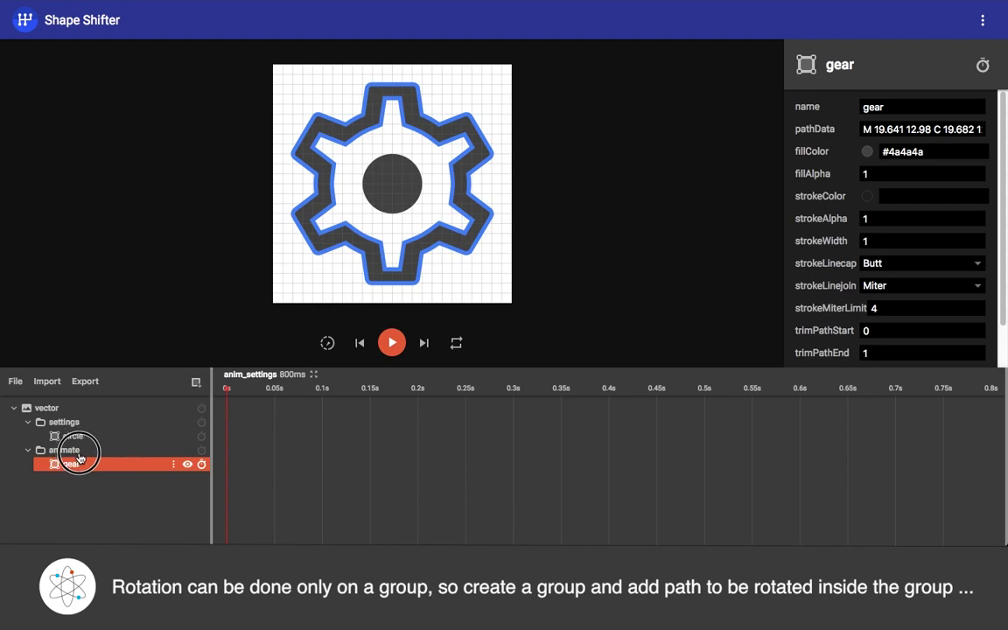
# Give the animate group a 0–800 ms accelerate/decelerate rotation ending at 270 degrees.
pyautogui.click(97, 471)
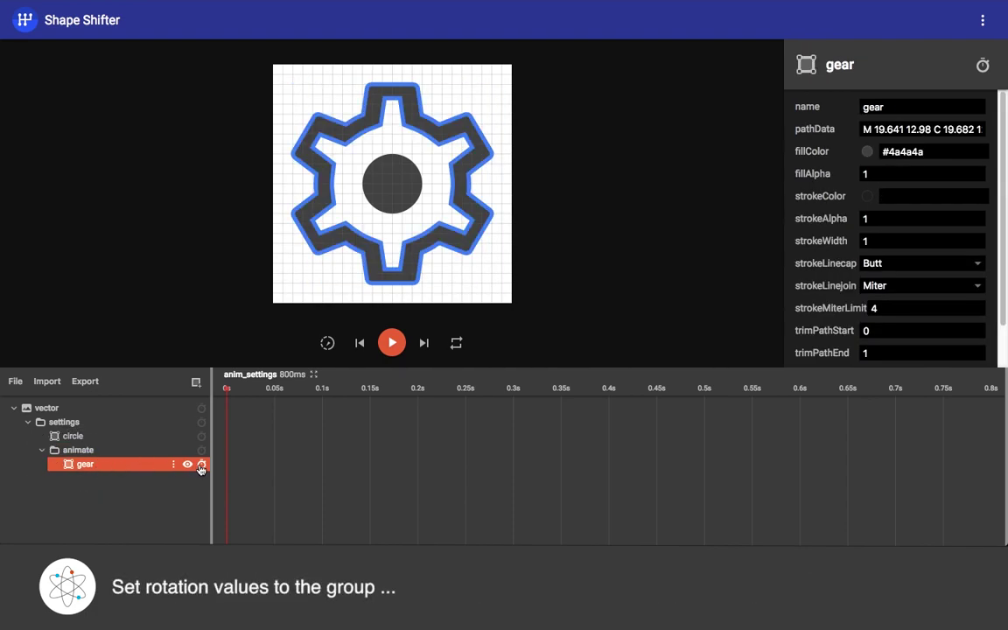
pyautogui.click(202, 464)
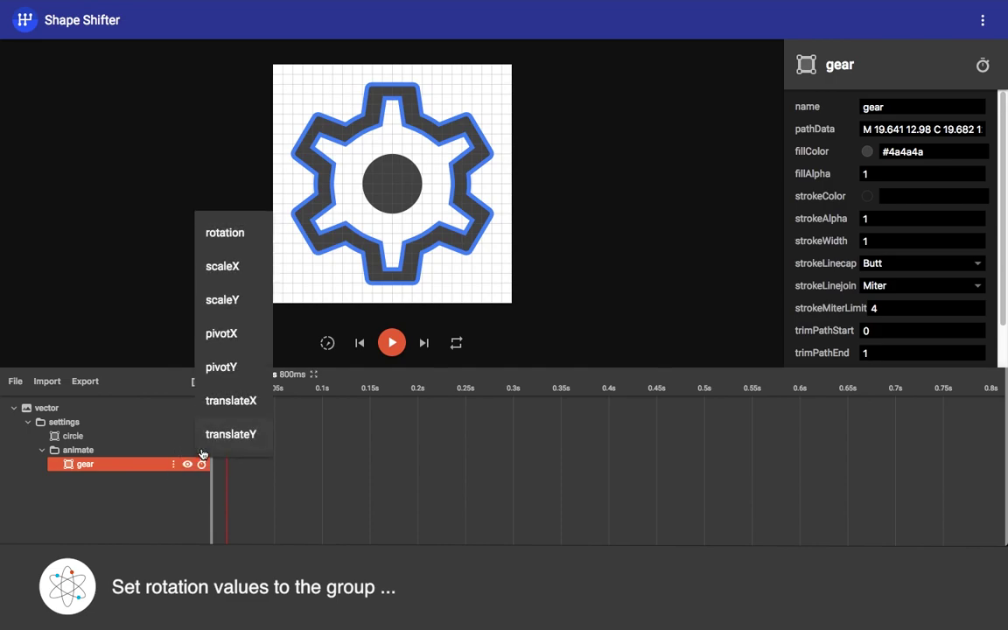
pyautogui.click(225, 234)
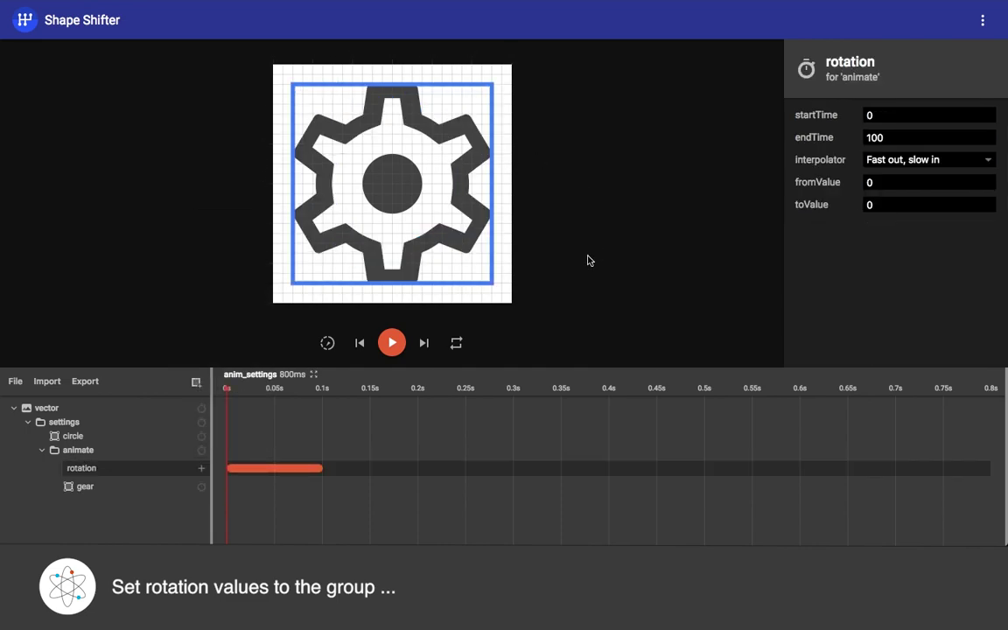
pyautogui.click(875, 138)
pyautogui.press('BackSpace')
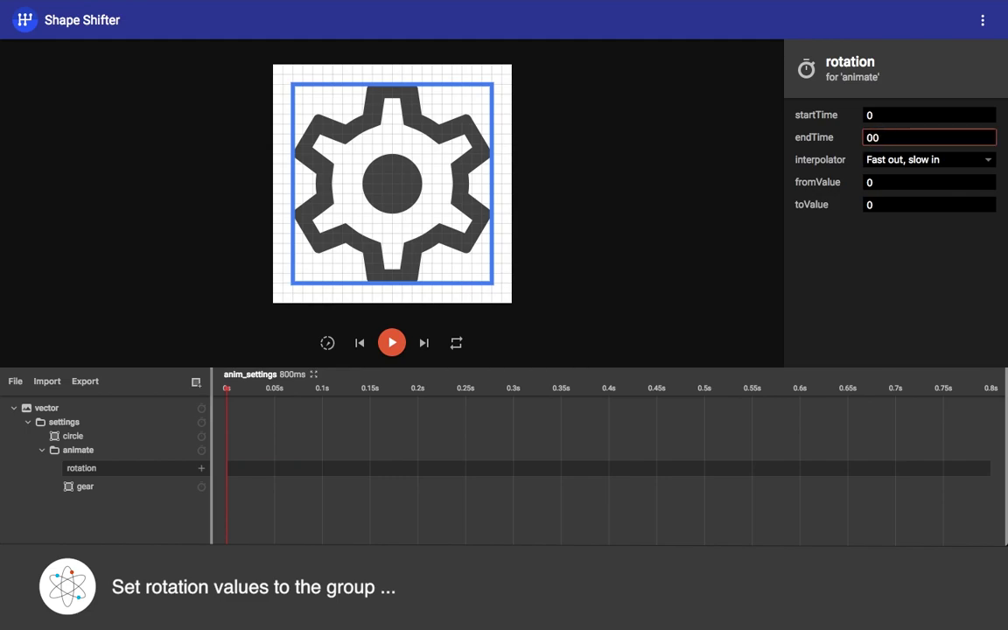
pyautogui.write('8')
pyautogui.click(929, 165)
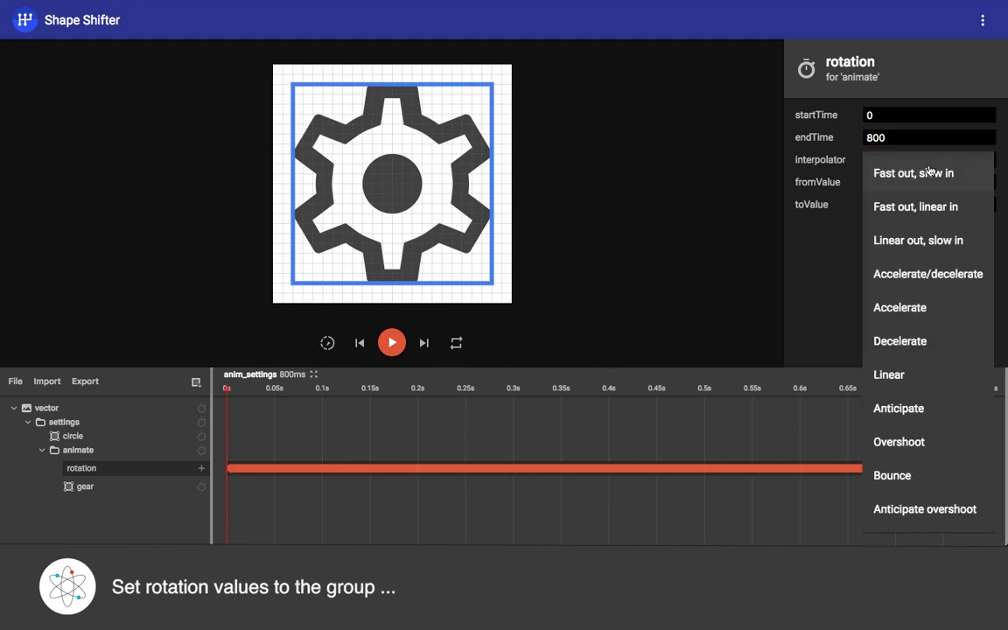
pyautogui.click(917, 274)
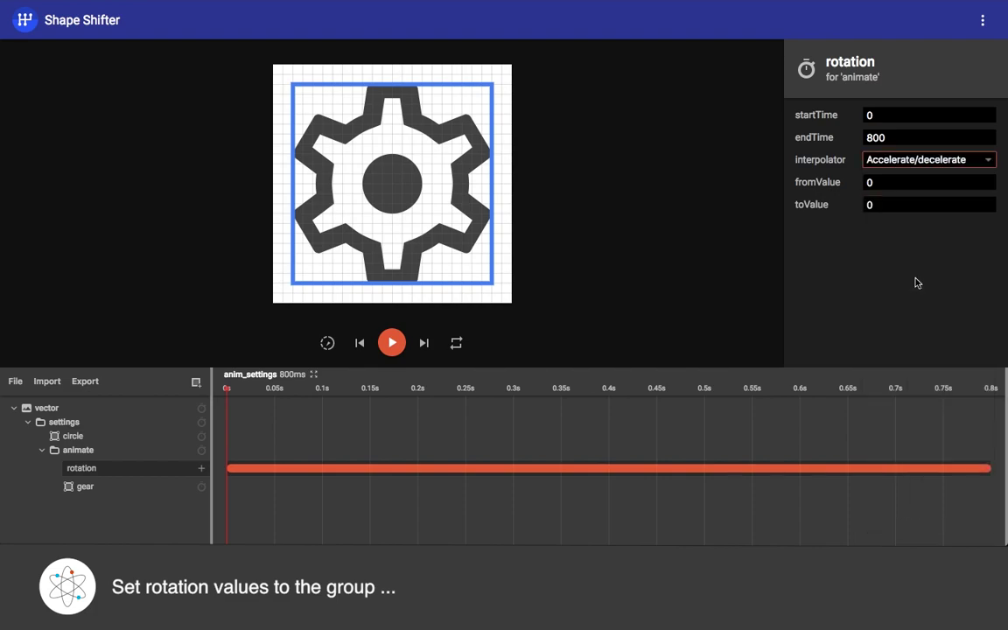
pyautogui.click(880, 204)
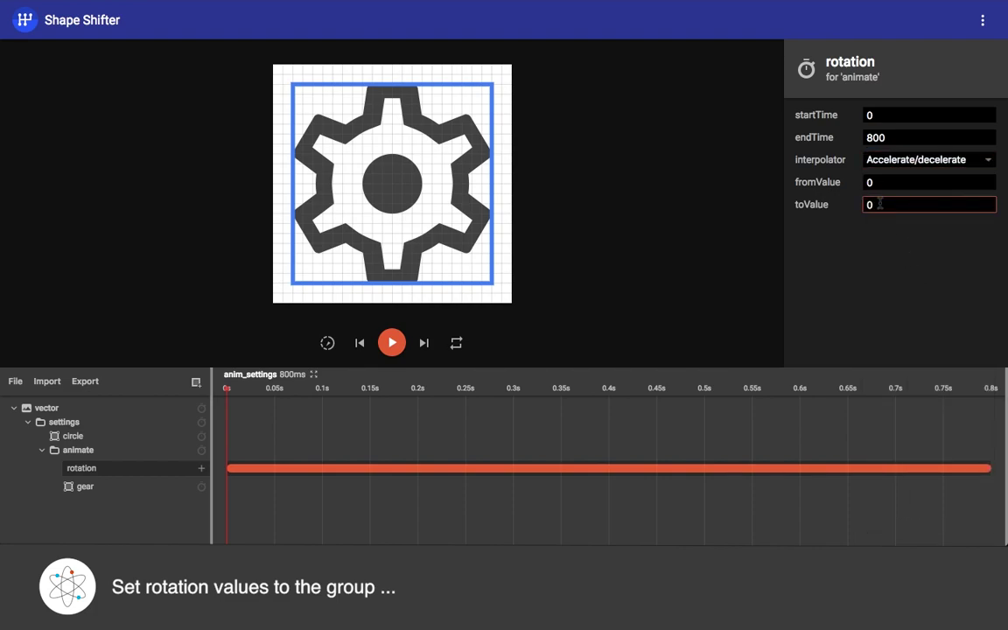
pyautogui.write('270')
pyautogui.click(863, 240)
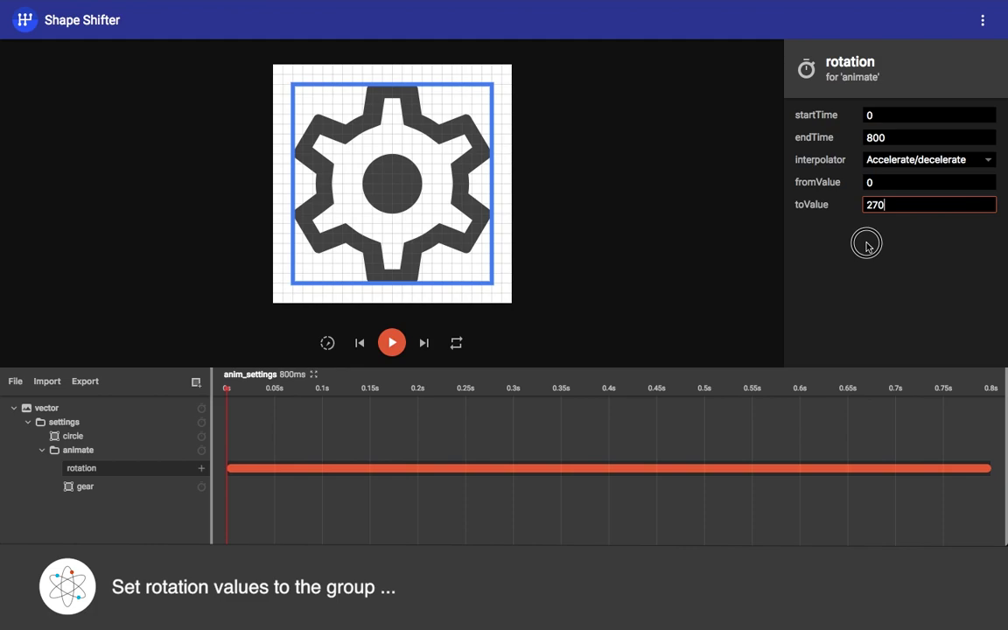
pyautogui.moveTo(226, 385)
pyautogui.mouseDown()
pyautogui.moveTo(323, 401)
pyautogui.moveTo(983, 385)
pyautogui.moveTo(223, 321)
pyautogui.mouseUp()
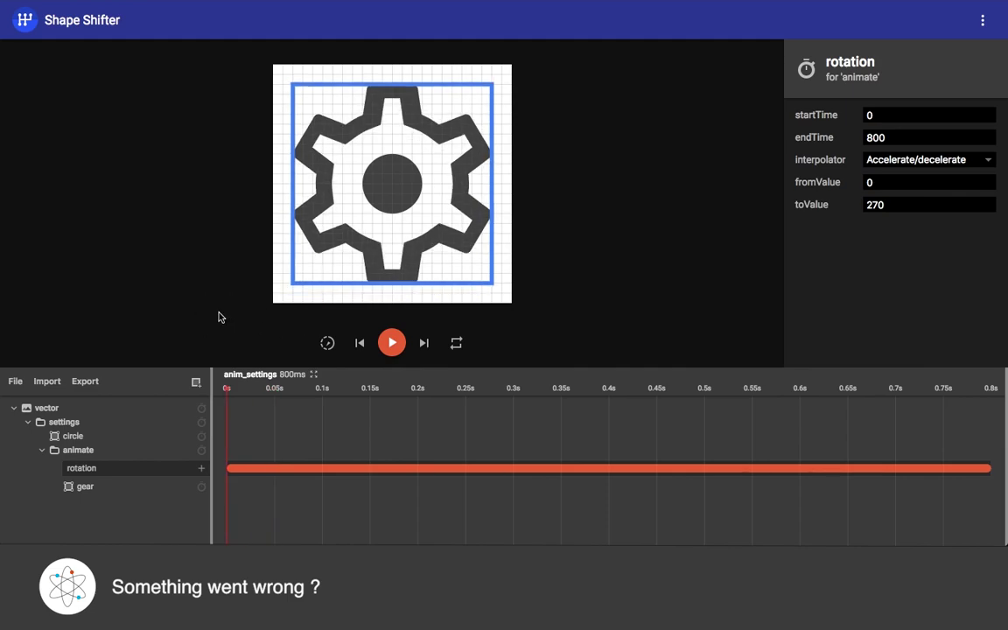
# Add a pivotX animation to animate with accelerate/decelerate easing, from 12 to 12.
pyautogui.click(217, 296)
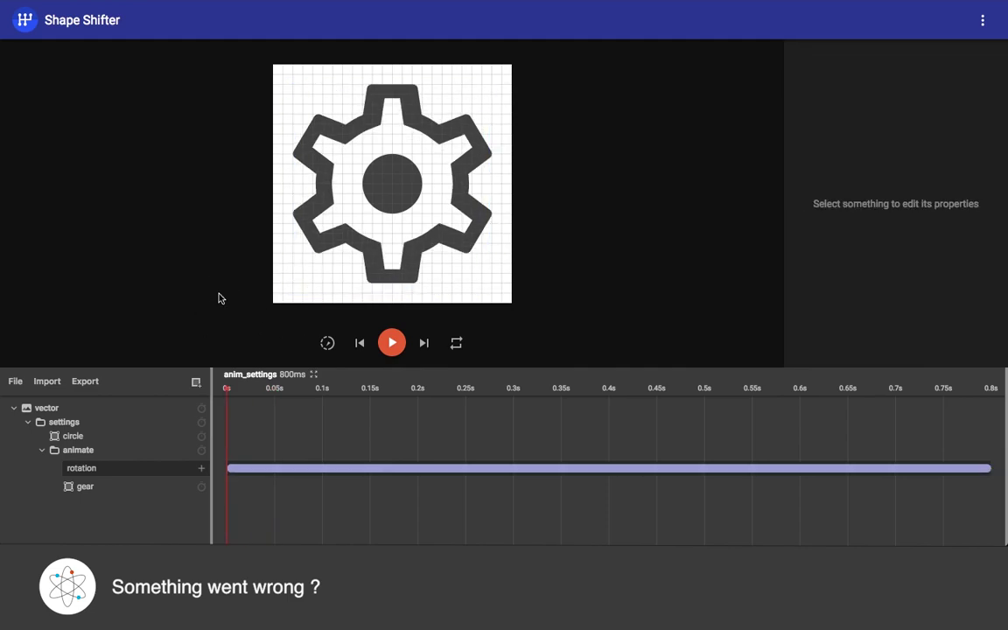
pyautogui.click(200, 450)
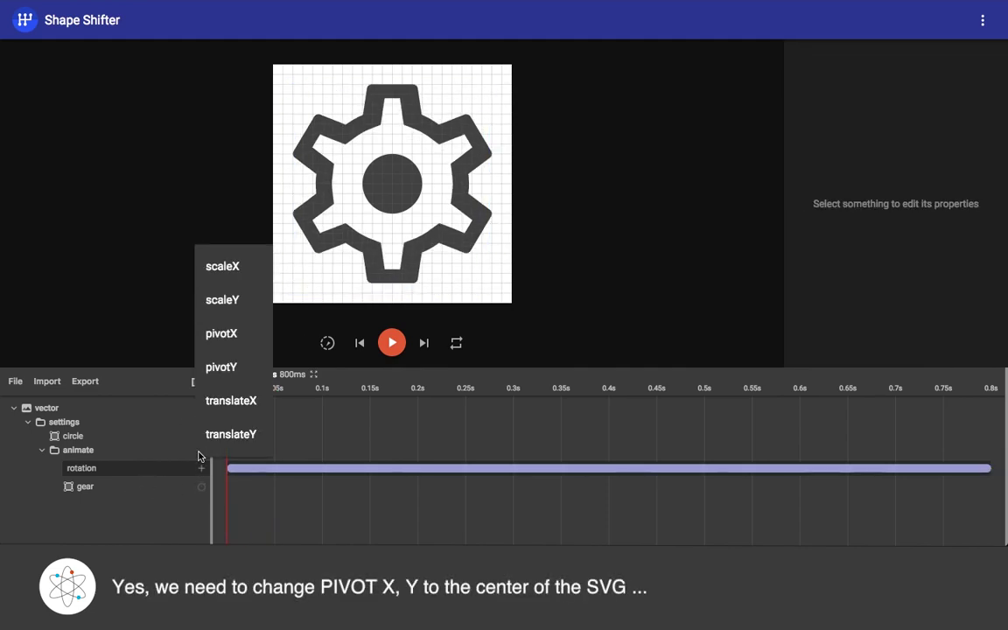
pyautogui.click(221, 333)
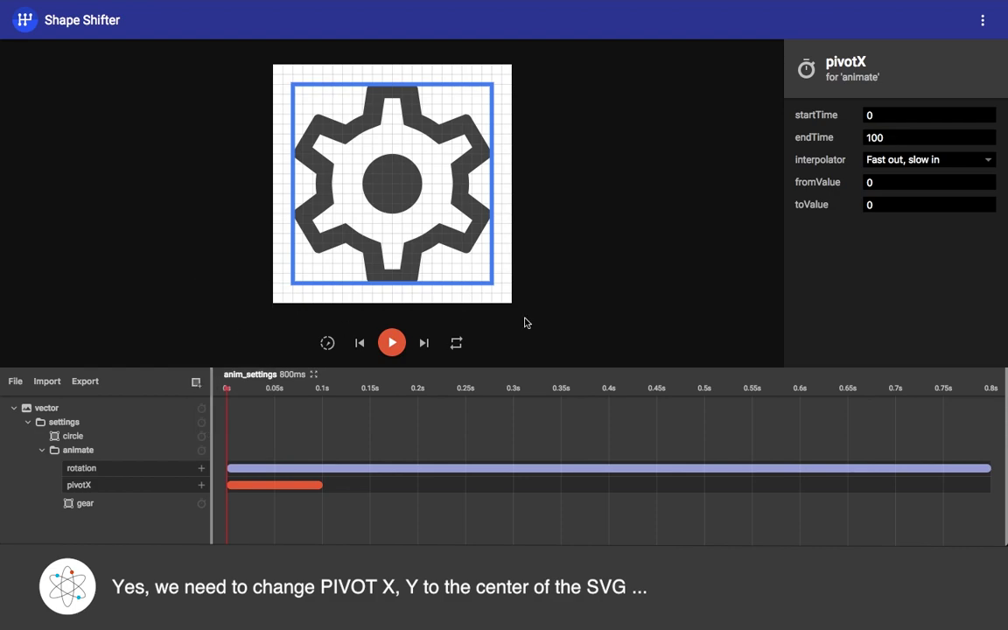
pyautogui.click(883, 161)
pyautogui.click(890, 276)
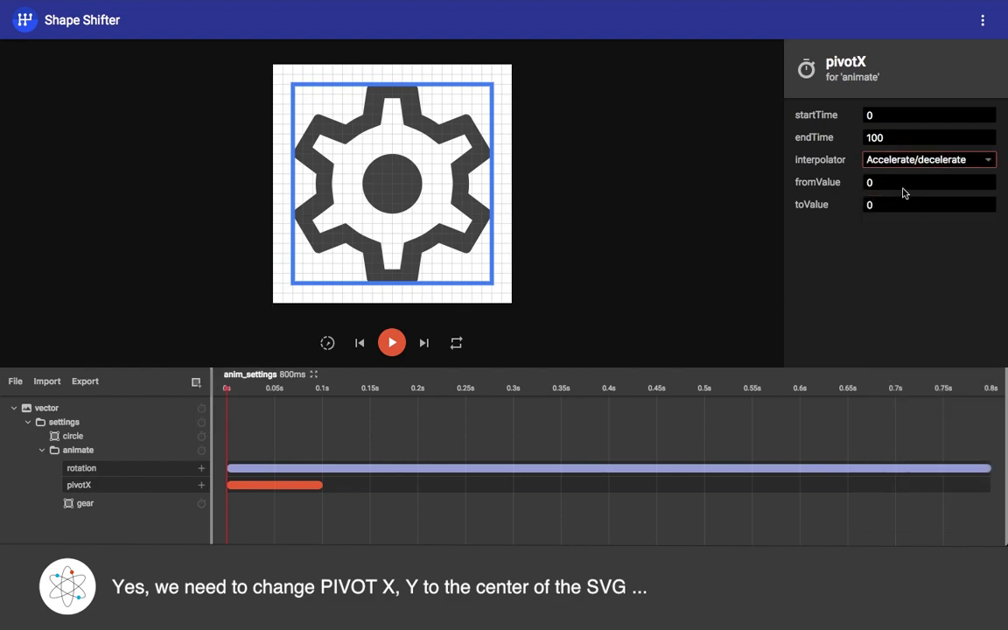
pyautogui.click(890, 182)
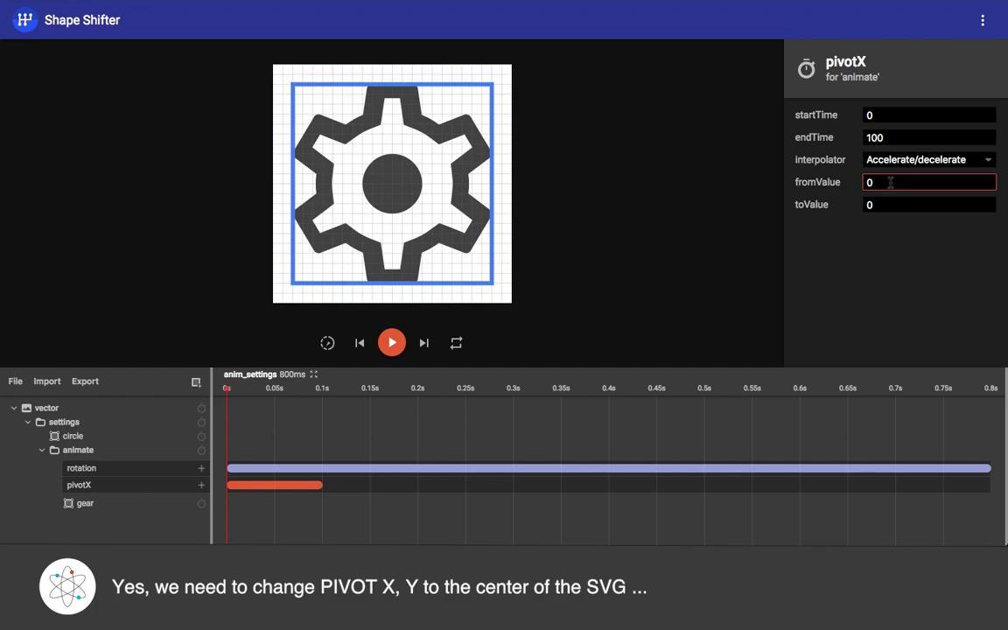
pyautogui.write('12')
pyautogui.press('Tab')
pyautogui.write('12')
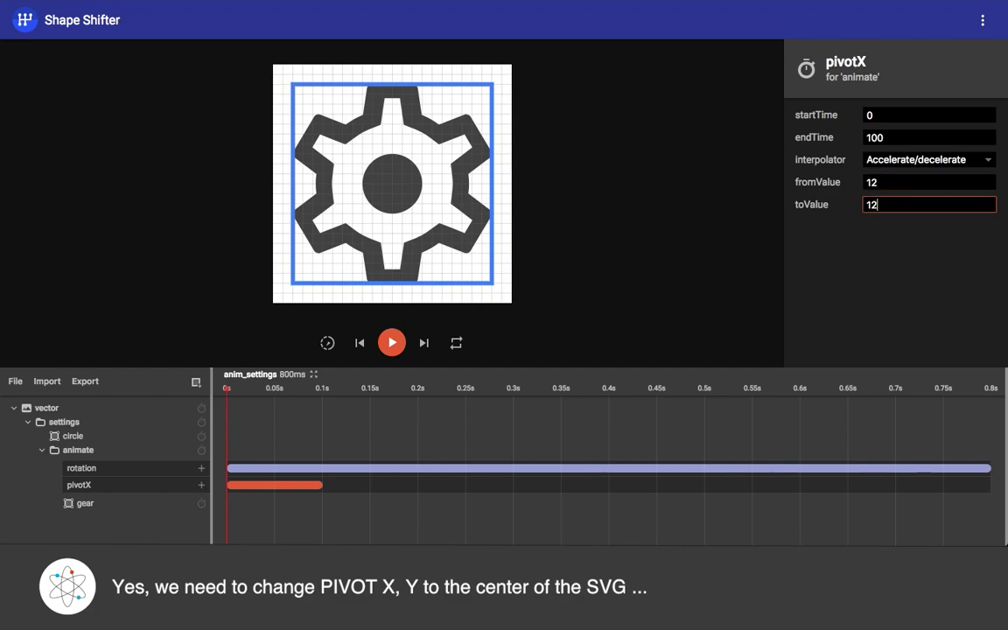
pyautogui.click(880, 260)
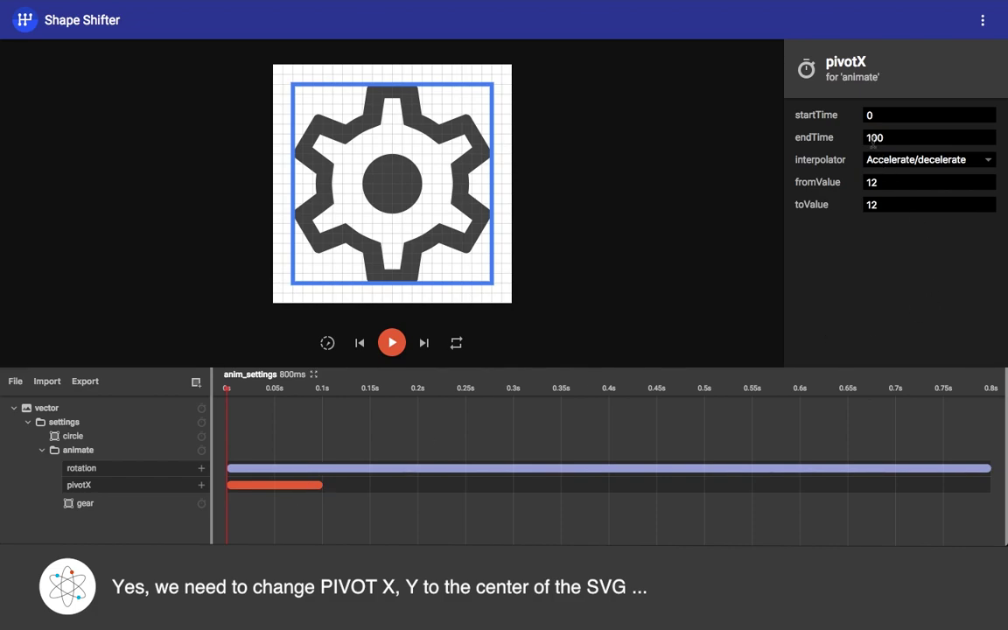
# Set the pivotX end time to 800 ms and scrub to about 0.69 s.
pyautogui.click(873, 138)
pyautogui.press('BackSpace')
pyautogui.write('8')
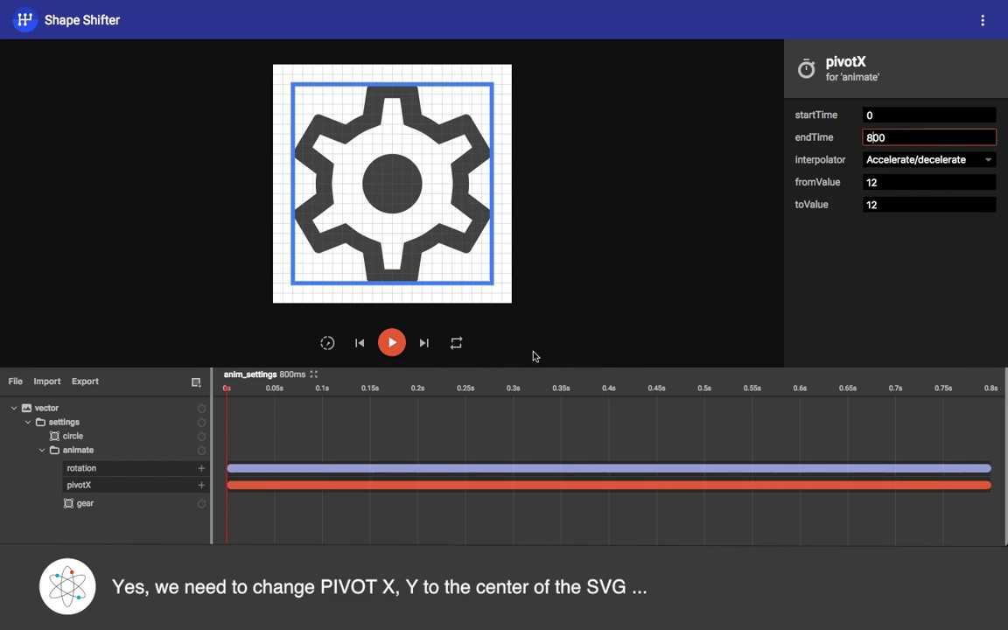
pyautogui.click(535, 356)
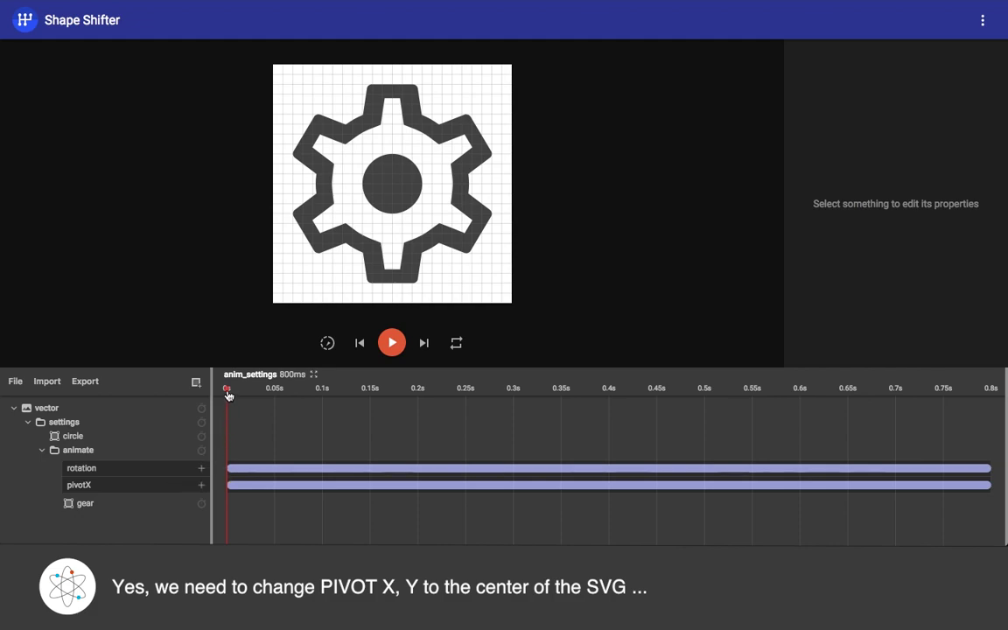
pyautogui.moveTo(228, 395)
pyautogui.mouseDown()
pyautogui.moveTo(1000, 494)
pyautogui.moveTo(268, 484)
pyautogui.moveTo(198, 452)
pyautogui.mouseUp()
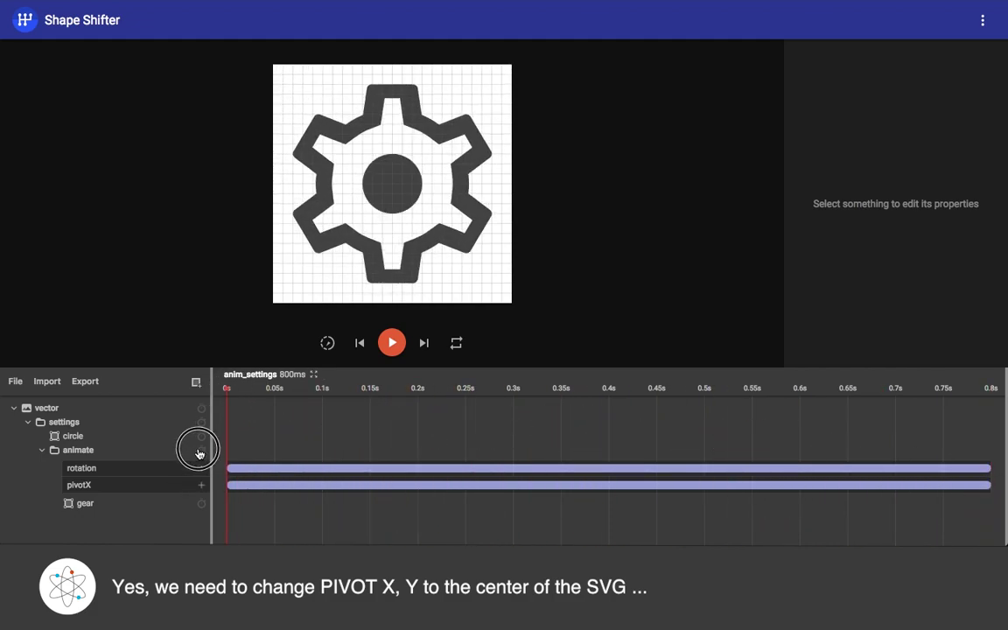
# Add a pivotY animation ending at 800 ms, accelerate/decelerate easing, values 12 to 12.
pyautogui.click(200, 451)
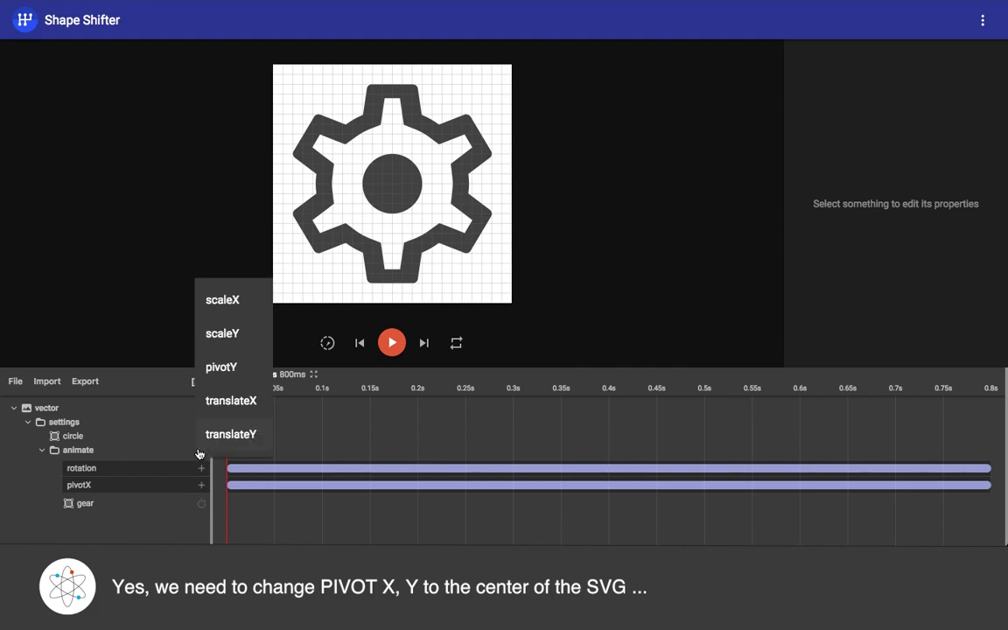
pyautogui.click(205, 362)
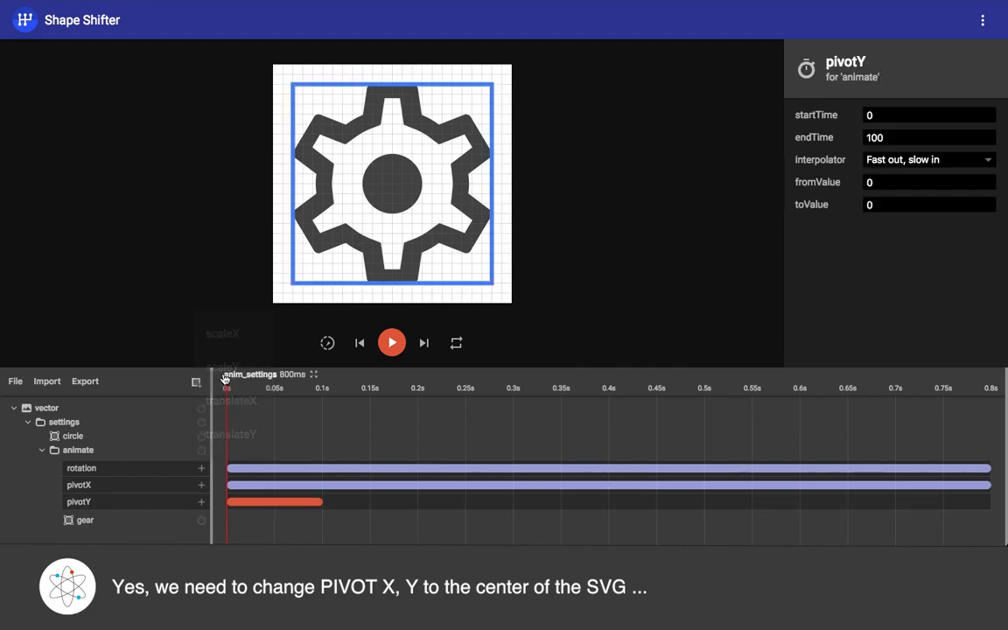
pyautogui.click(875, 137)
pyautogui.press('BackSpace')
pyautogui.press('BackSpace')
pyautogui.press('BackSpace')
pyautogui.write('800')
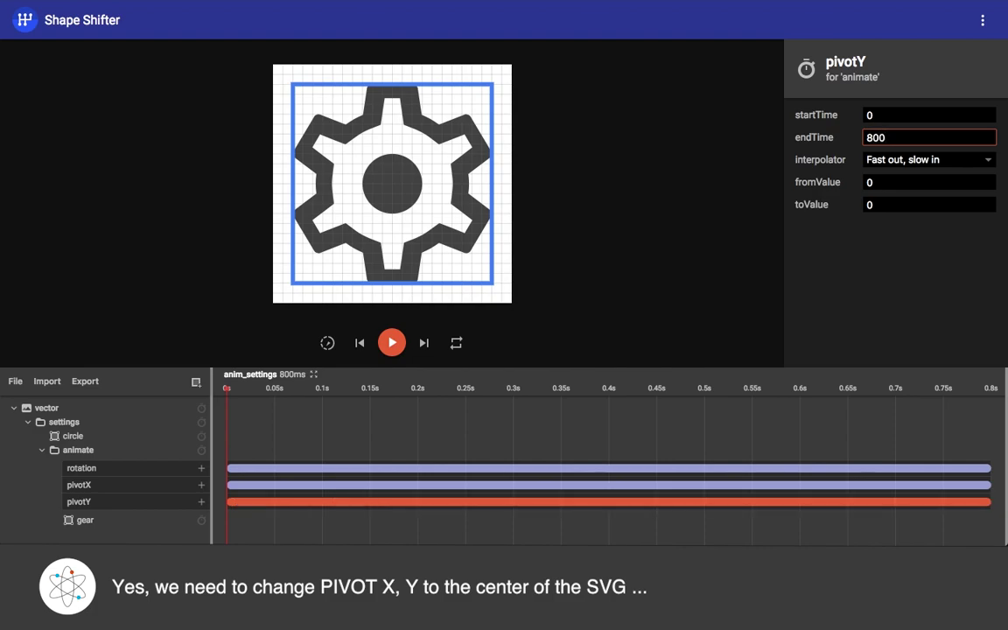
pyautogui.click(945, 160)
pyautogui.click(933, 275)
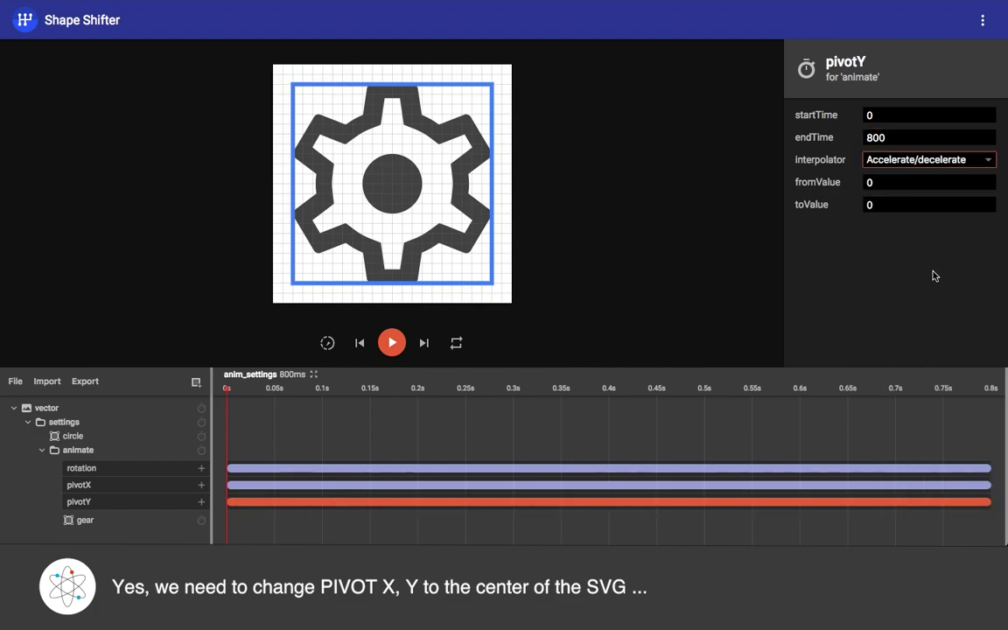
pyautogui.click(887, 185)
pyautogui.write('2')
pyautogui.press('Tab')
pyautogui.write('12')
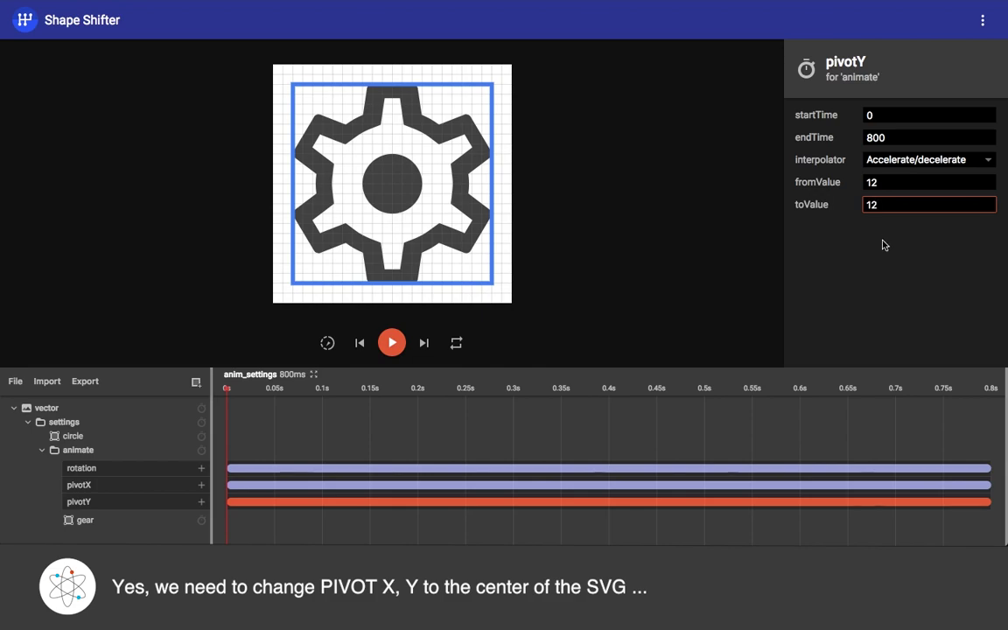
# Scrub to the final frame and play the centred gear rotation.
pyautogui.click(308, 389)
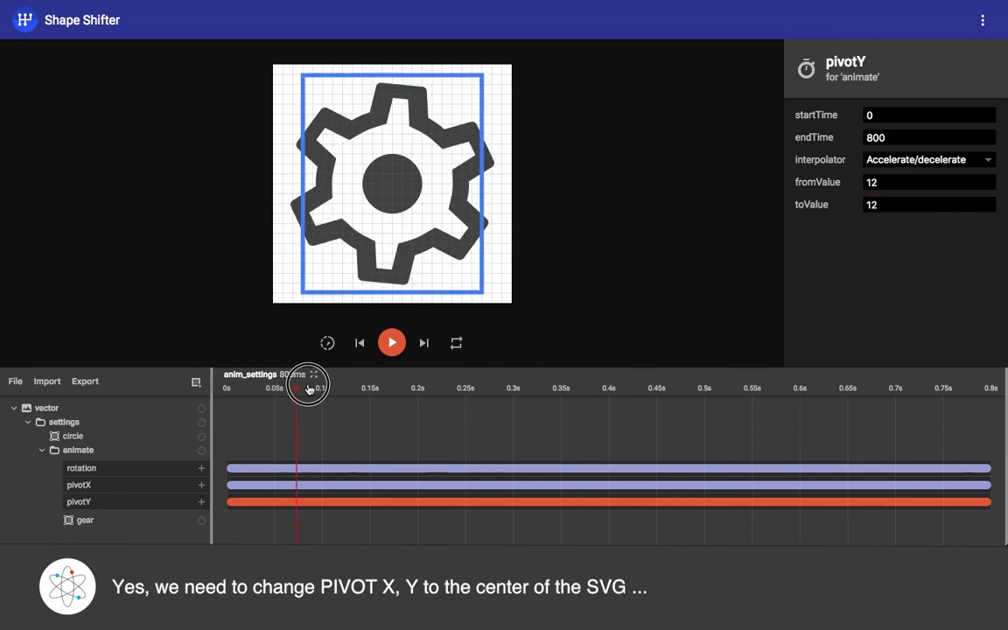
pyautogui.moveTo(308, 389)
pyautogui.mouseDown()
pyautogui.moveTo(504, 387)
pyautogui.moveTo(779, 409)
pyautogui.moveTo(998, 401)
pyautogui.mouseUp()
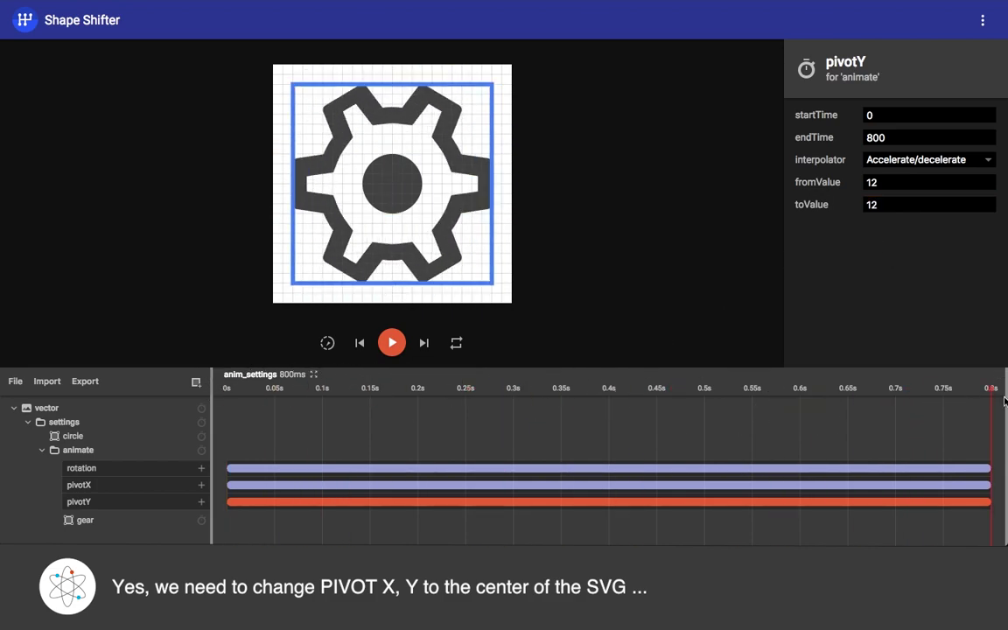
pyautogui.click(716, 299)
pyautogui.click(391, 342)
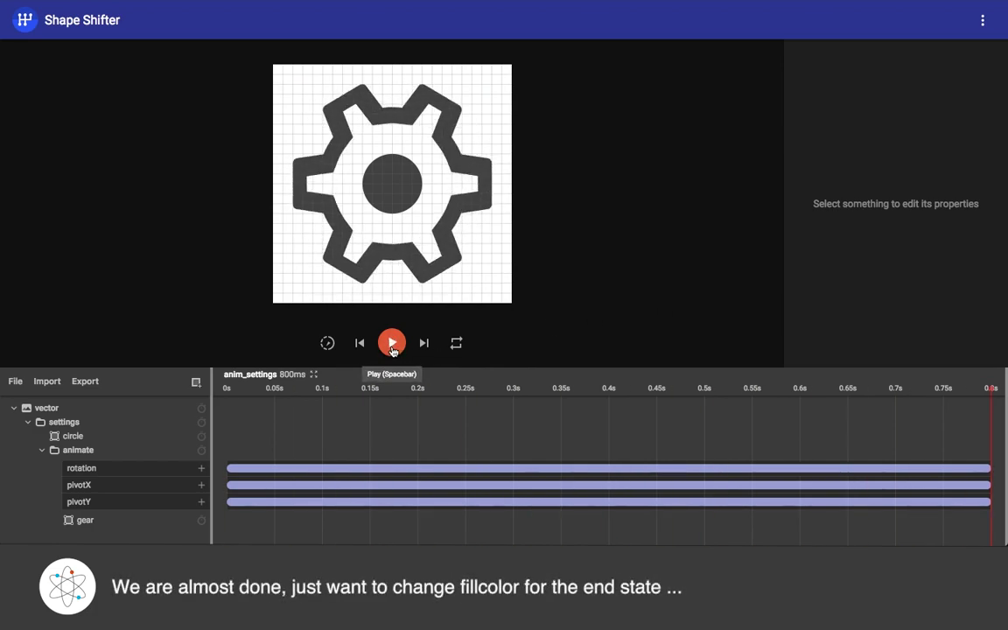
# Add a fillColor animation to the gear starting at 0 ms.
pyautogui.click(391, 342)
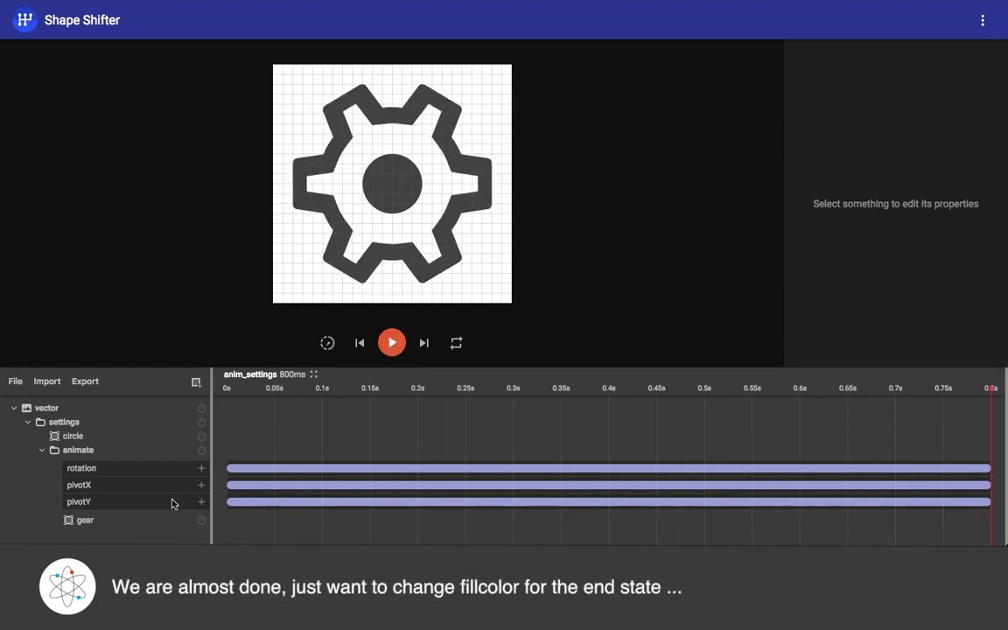
pyautogui.moveTo(131, 519)
pyautogui.click(201, 522)
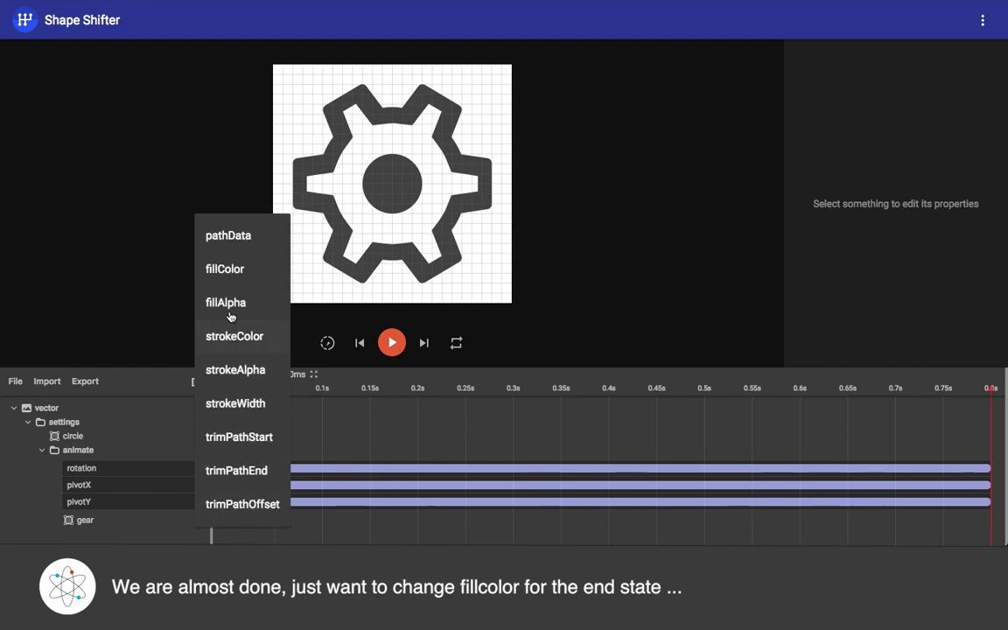
pyautogui.click(216, 278)
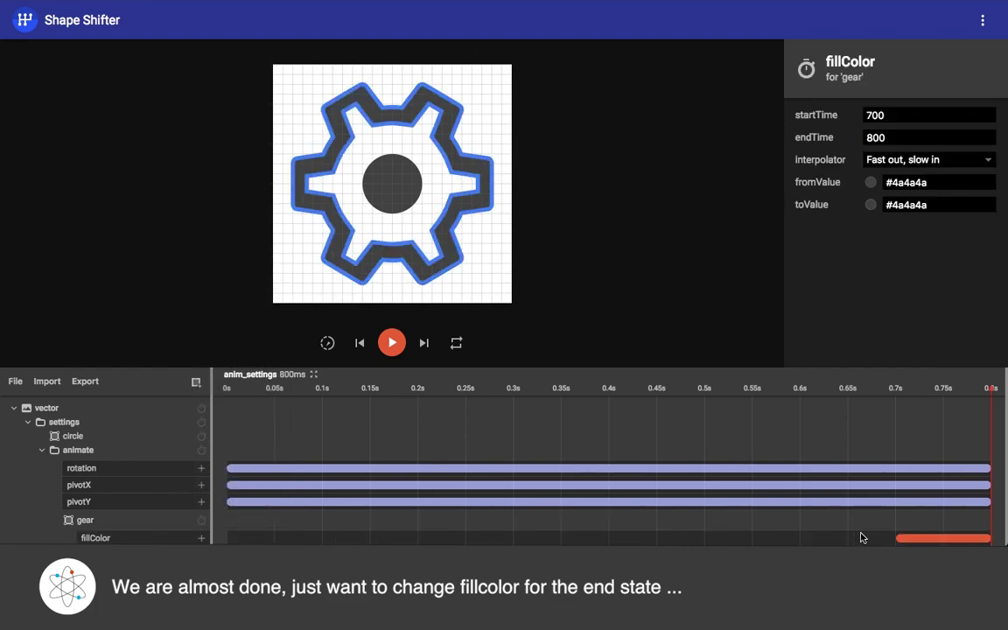
pyautogui.moveTo(969, 539)
pyautogui.mouseDown()
pyautogui.moveTo(765, 535)
pyautogui.moveTo(398, 495)
pyautogui.moveTo(274, 503)
pyautogui.mouseUp()
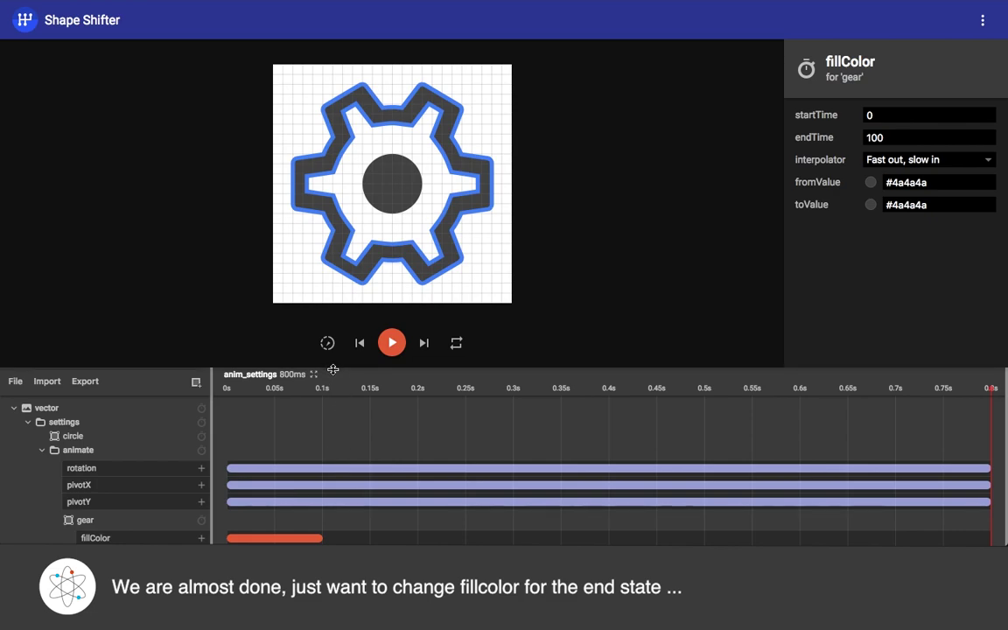
pyautogui.moveTo(333, 368); pyautogui.dragTo(330, 328)
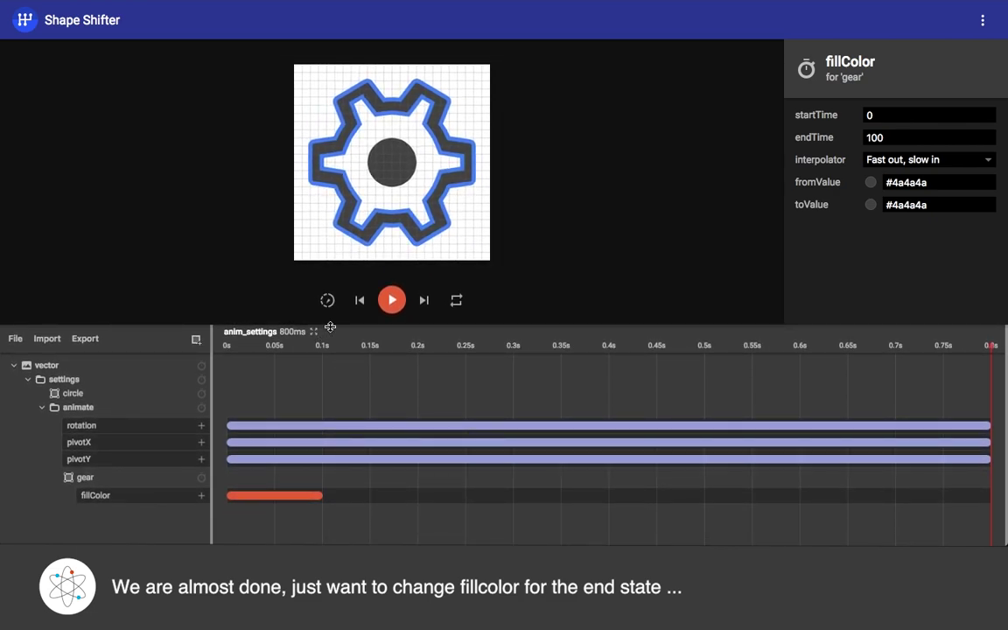
# Make the gear colour animation end at 800 ms on purple #490e6f.
pyautogui.click(893, 137)
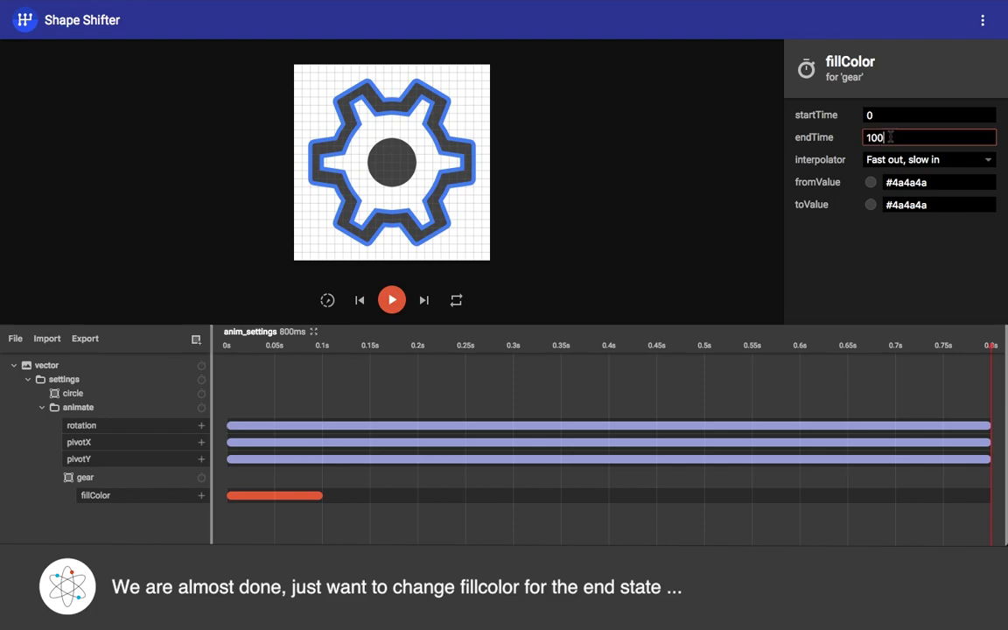
pyautogui.press('BackSpace')
pyautogui.press('BackSpace')
pyautogui.press('BackSpace')
pyautogui.write('800')
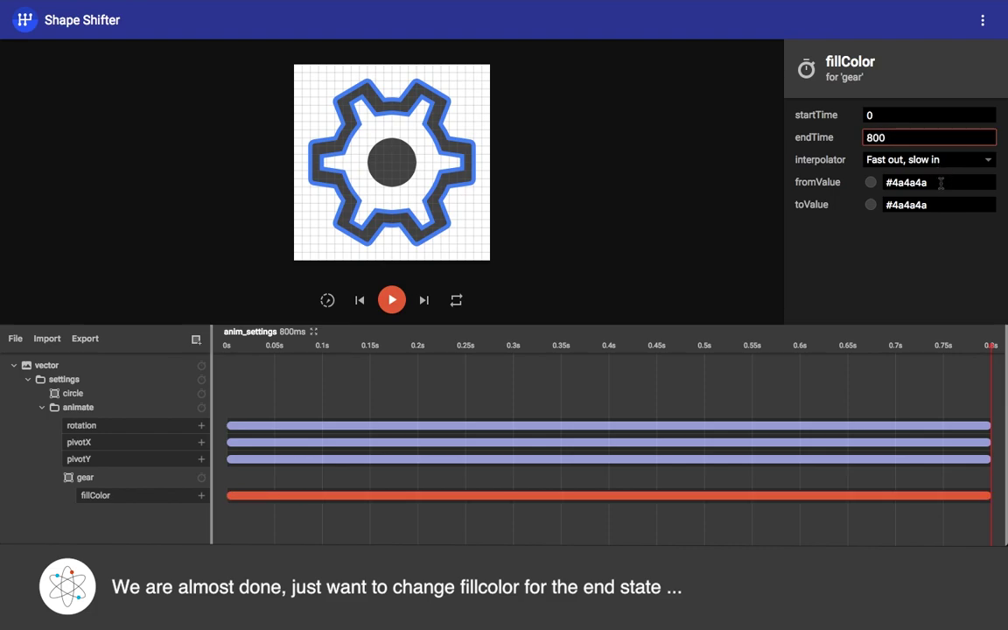
pyautogui.doubleClick(910, 205)
pyautogui.write('#4')
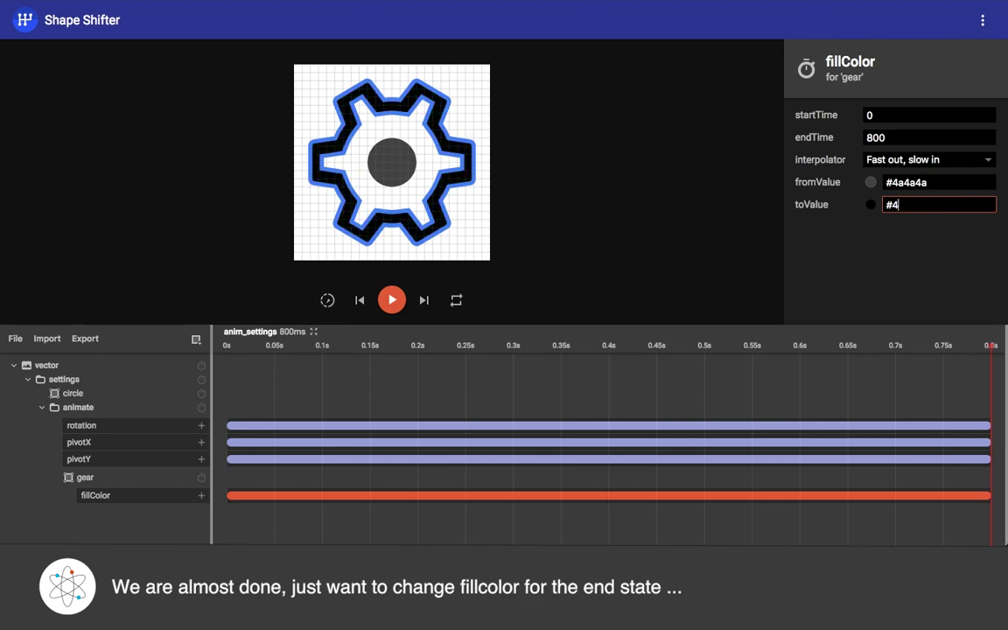
pyautogui.write('a0e6')
pyautogui.write('f')
pyautogui.click(933, 258)
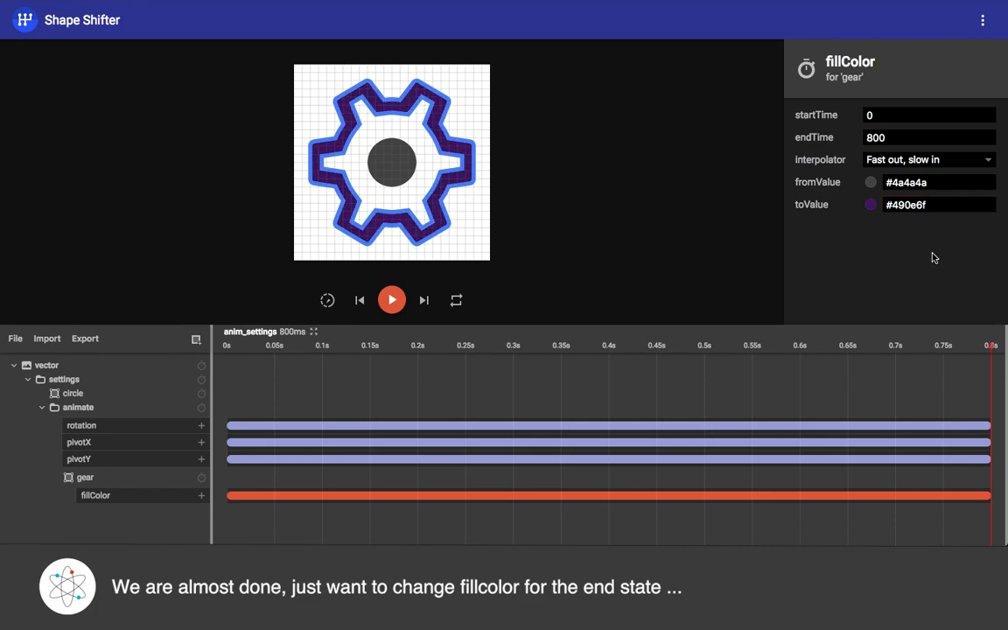
# Animate the circle's fill over 0–800 ms to blue #3db7e4, previewing the midpoint.
pyautogui.click(175, 393)
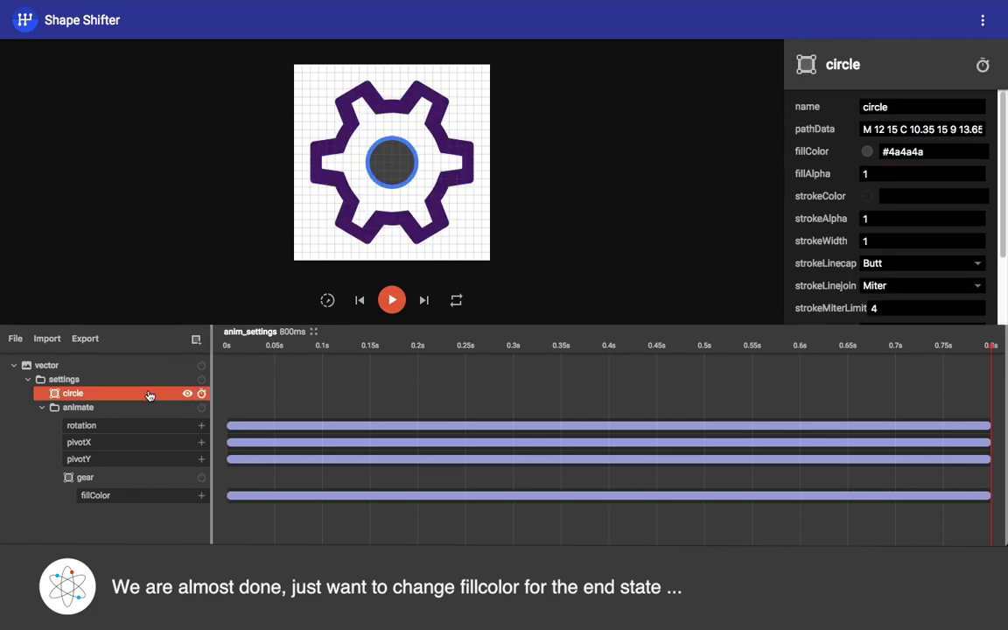
pyautogui.click(201, 393)
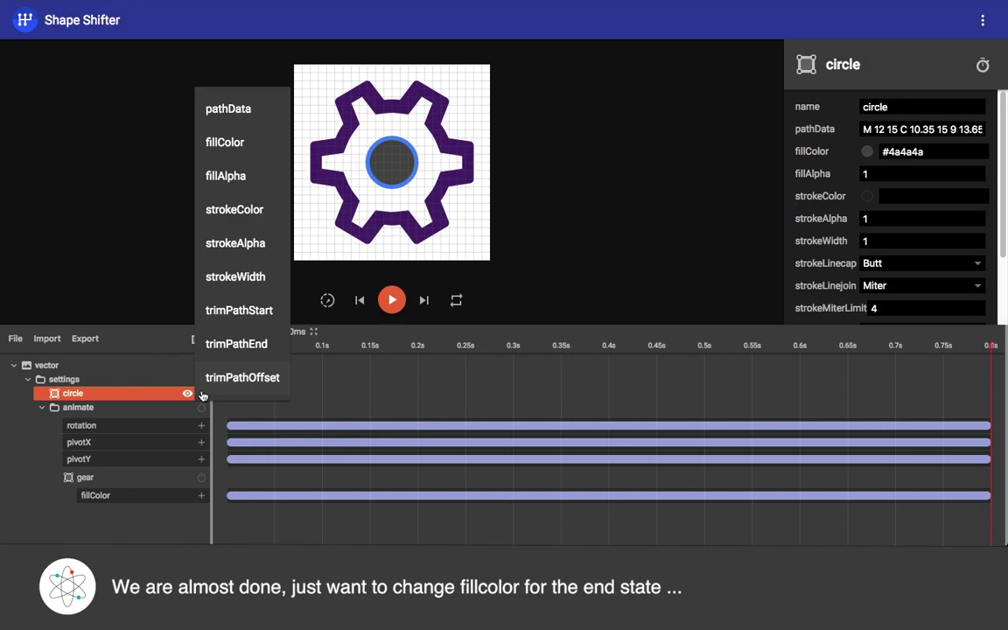
pyautogui.click(230, 140)
pyautogui.moveTo(917, 407); pyautogui.dragTo(218, 411)
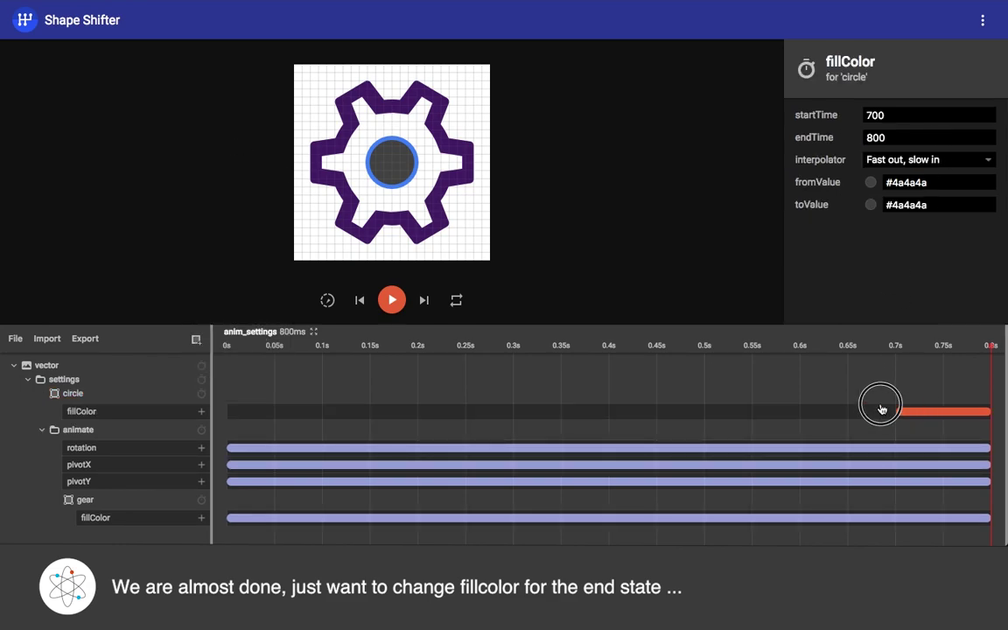
pyautogui.doubleClick(875, 138)
pyautogui.write('800')
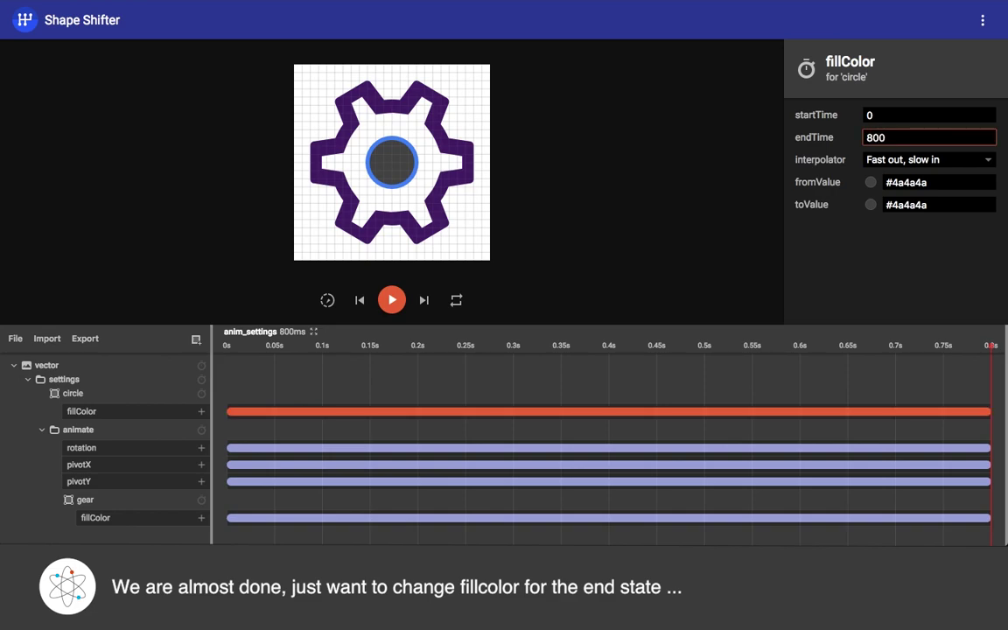
pyautogui.press('BackSpace')
pyautogui.press('BackSpace')
pyautogui.press('BackSpace')
pyautogui.write('#3d')
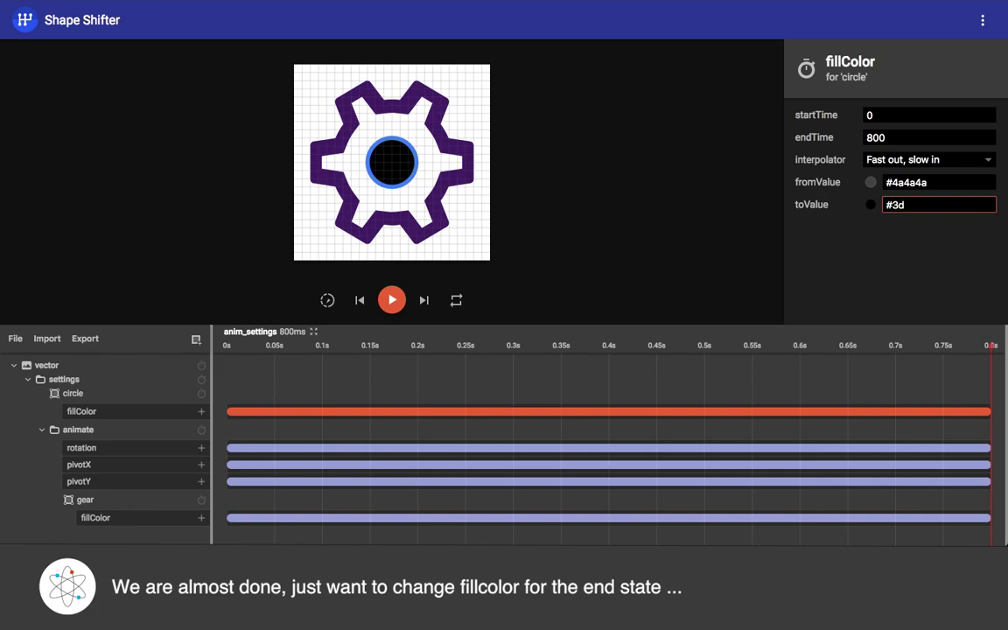
pyautogui.write('b7')
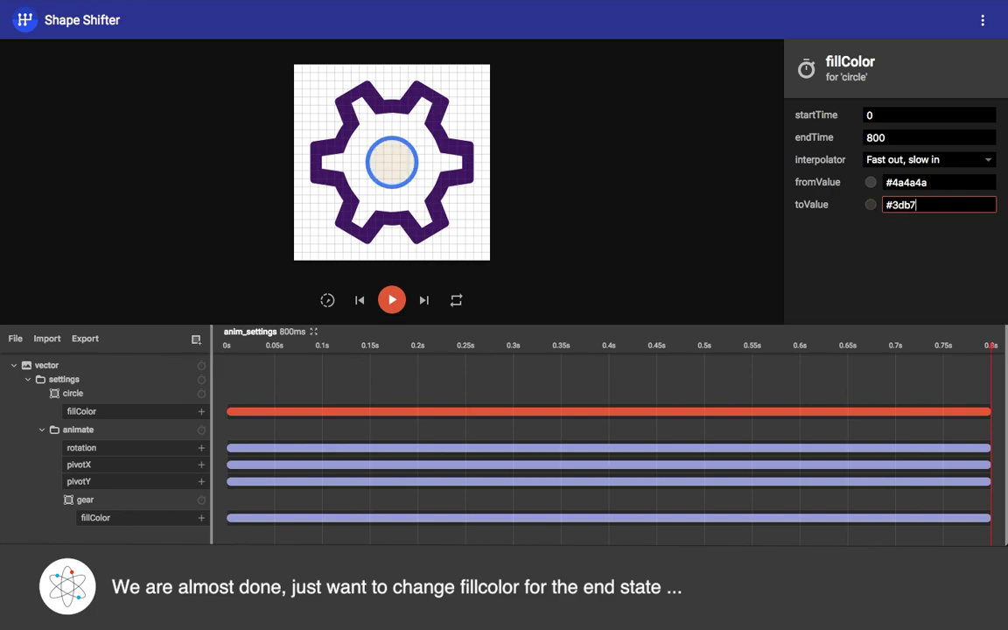
pyautogui.write('e4')
pyautogui.click(918, 242)
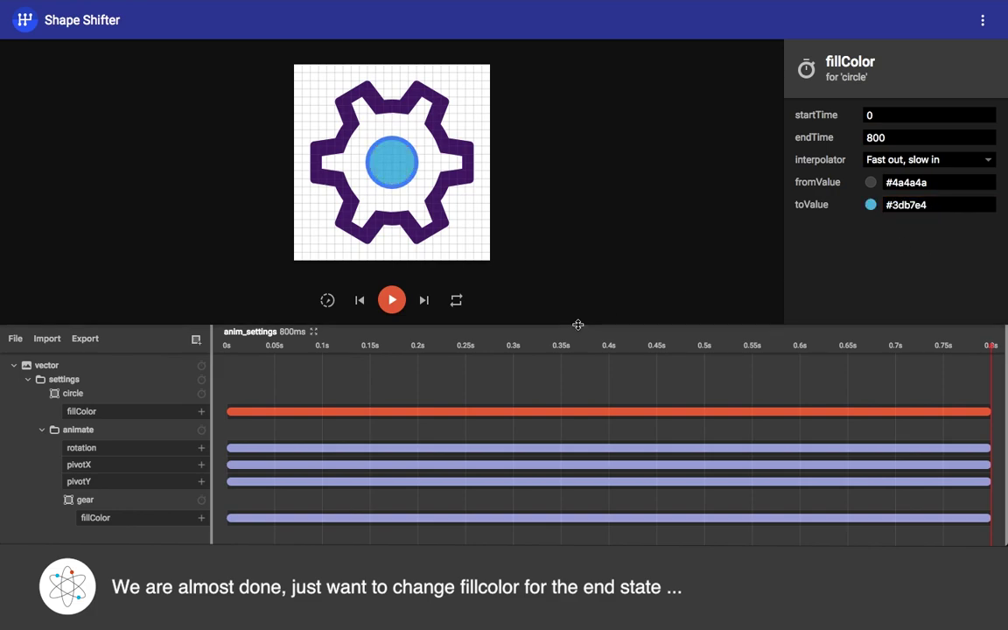
pyautogui.moveTo(542, 343)
pyautogui.mouseDown()
pyautogui.moveTo(728, 330)
pyautogui.moveTo(972, 353)
pyautogui.moveTo(310, 386)
pyautogui.moveTo(175, 409)
pyautogui.mouseUp()
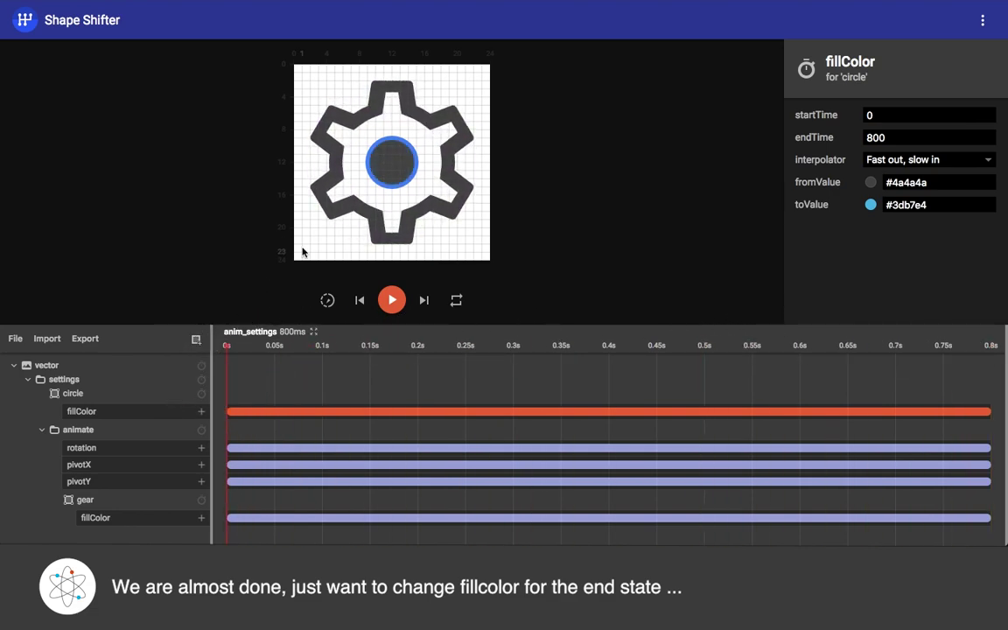
pyautogui.click(302, 251)
pyautogui.click(392, 300)
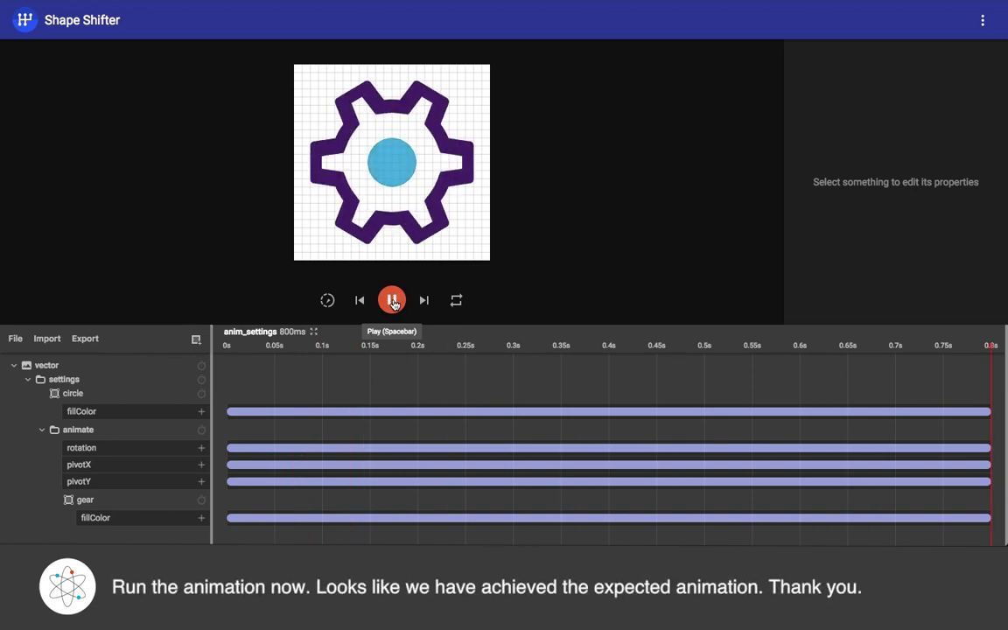
pyautogui.click(393, 301)
pyautogui.click(393, 301)
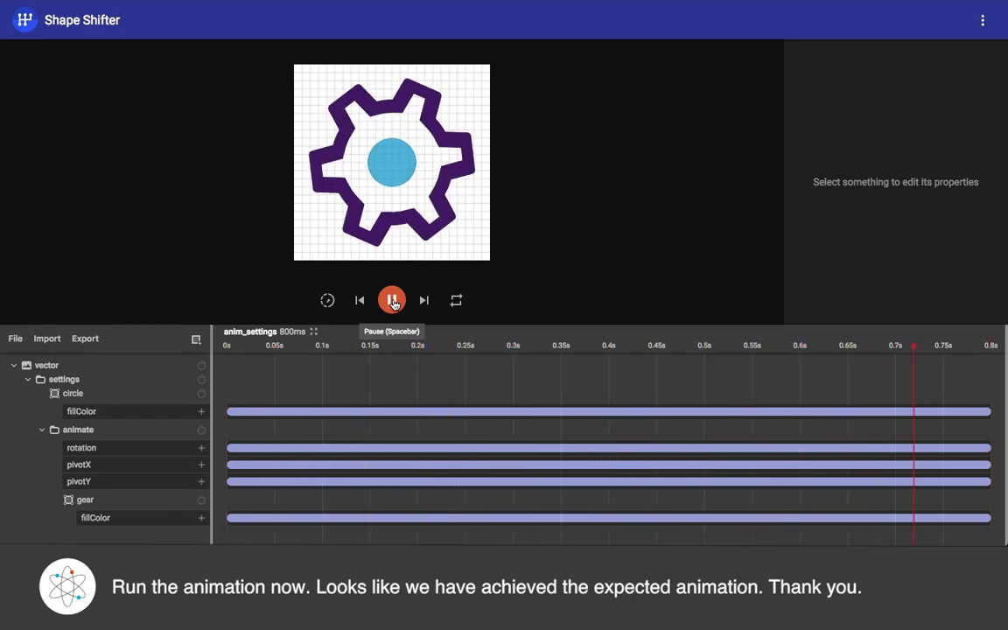
pyautogui.click(393, 301)
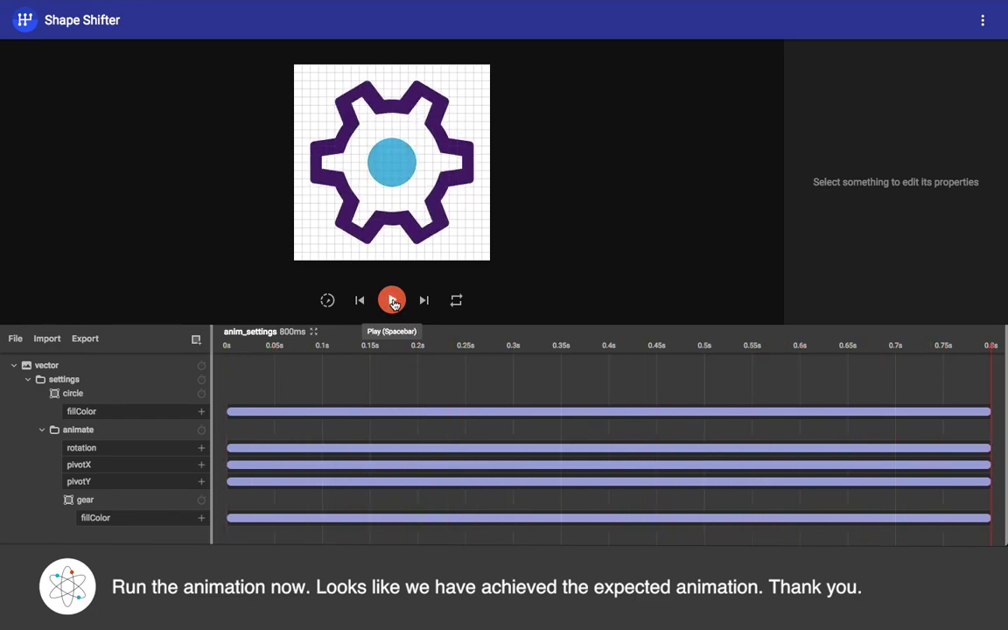